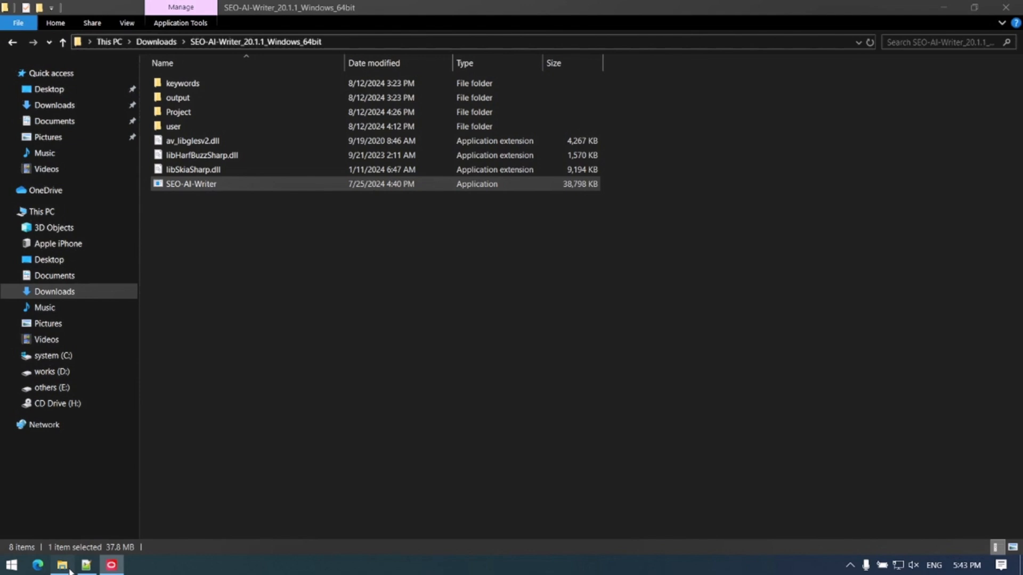
Step: Launch SEO-AI-Writer from its extracted Windows folder and open its API key settings
{"action": "left_click", "coordinate": [70, 571]}
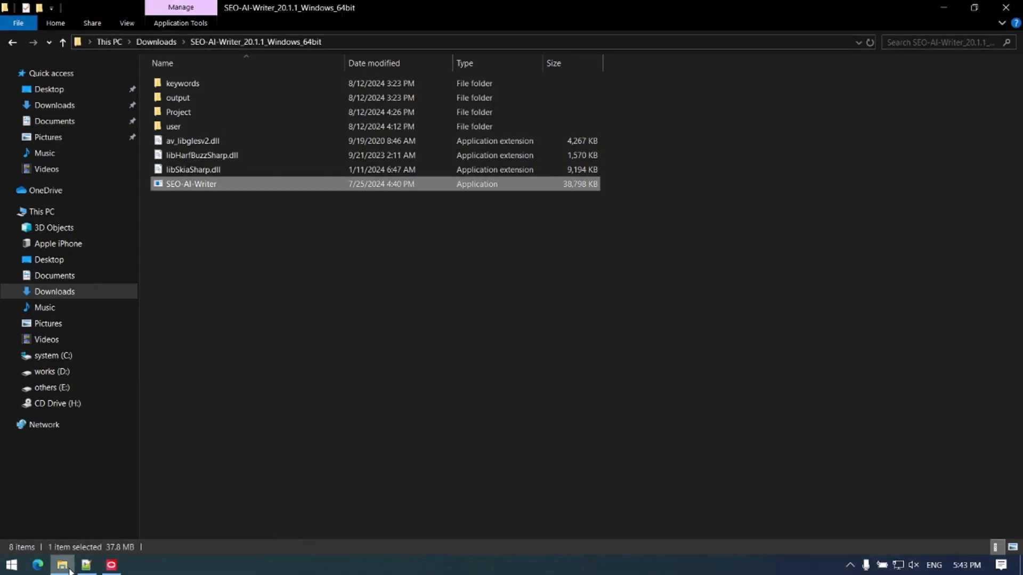
{"action": "double_click", "coordinate": [229, 184]}
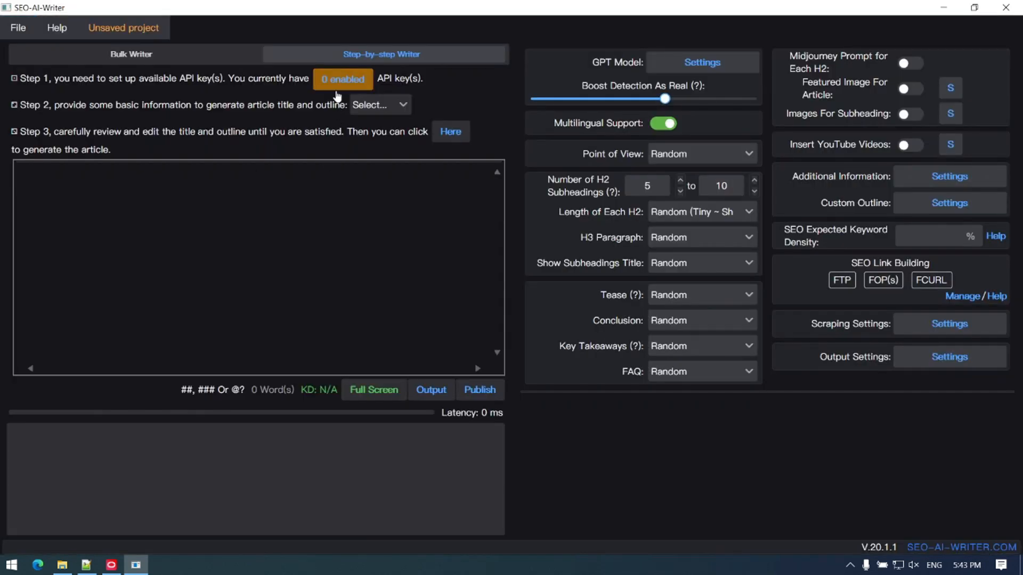
{"action": "left_click", "coordinate": [334, 75]}
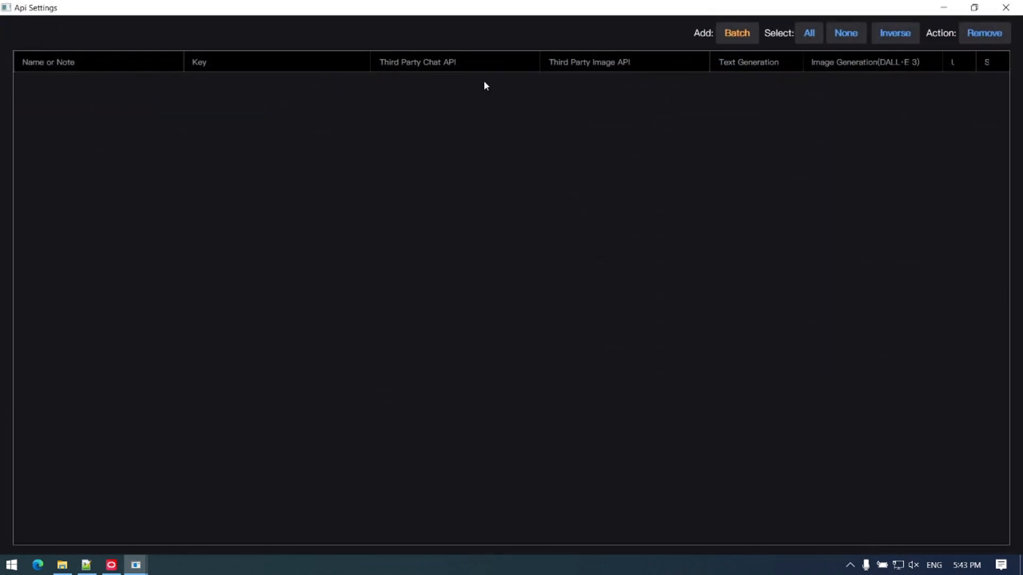
Step: Start a batch API addition marked as third-party and fill in the chat completions URL and image generations URL
{"action": "left_click", "coordinate": [724, 41]}
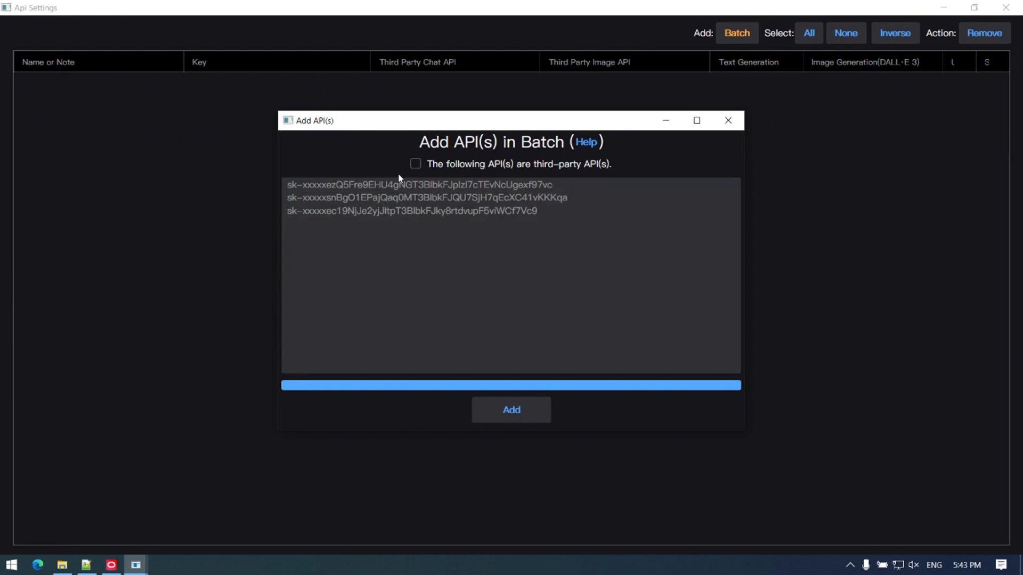
{"action": "left_click", "coordinate": [414, 166]}
{"action": "left_click", "coordinate": [415, 165]}
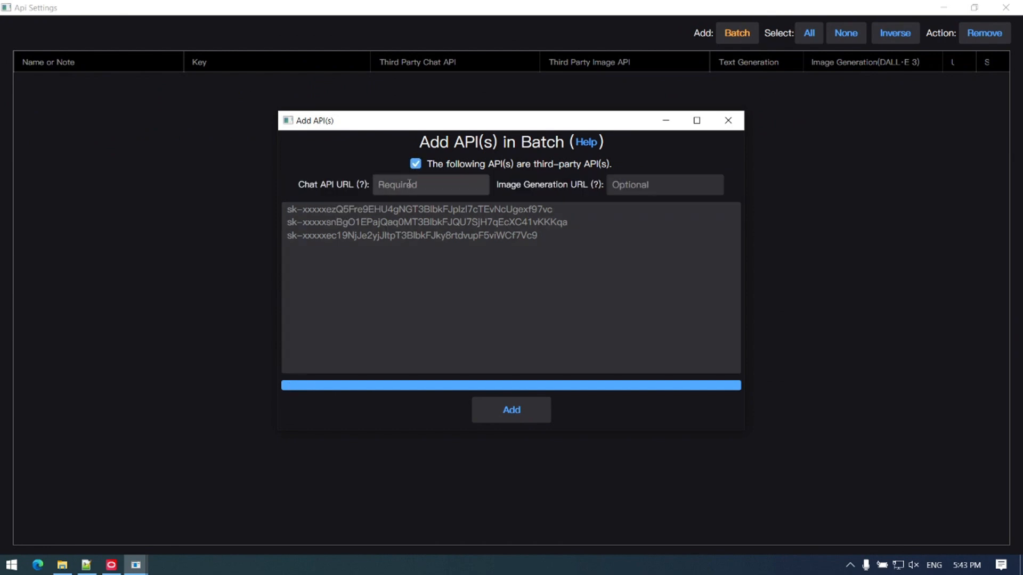
{"action": "left_click", "coordinate": [408, 185]}
{"action": "key", "text": "ctrl+v"}
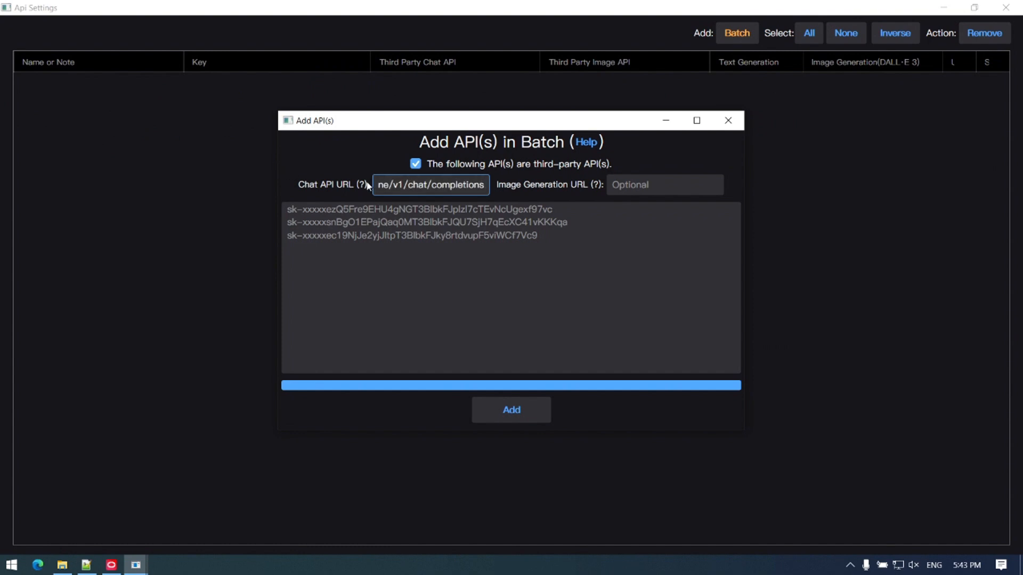
{"action": "left_click", "coordinate": [630, 188]}
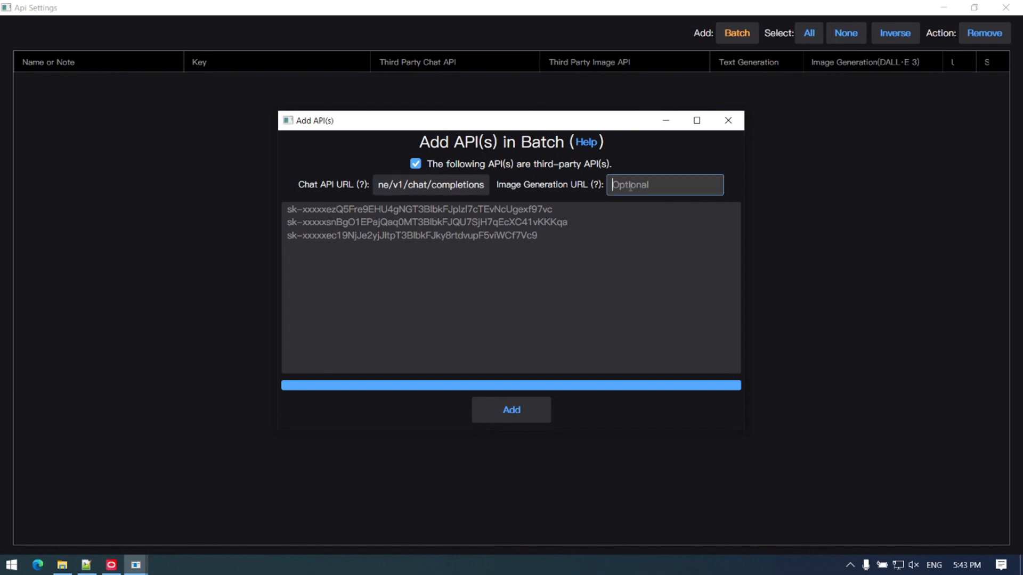
{"action": "key", "text": "ctrl+v"}
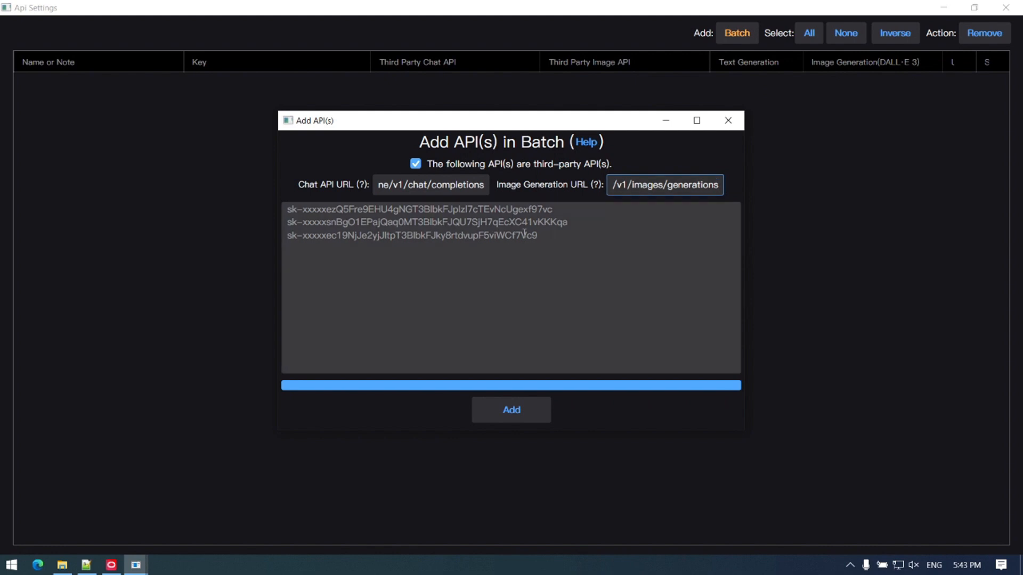
Step: Paste the API key into the batch list and add it to the API settings
{"action": "left_click", "coordinate": [461, 223]}
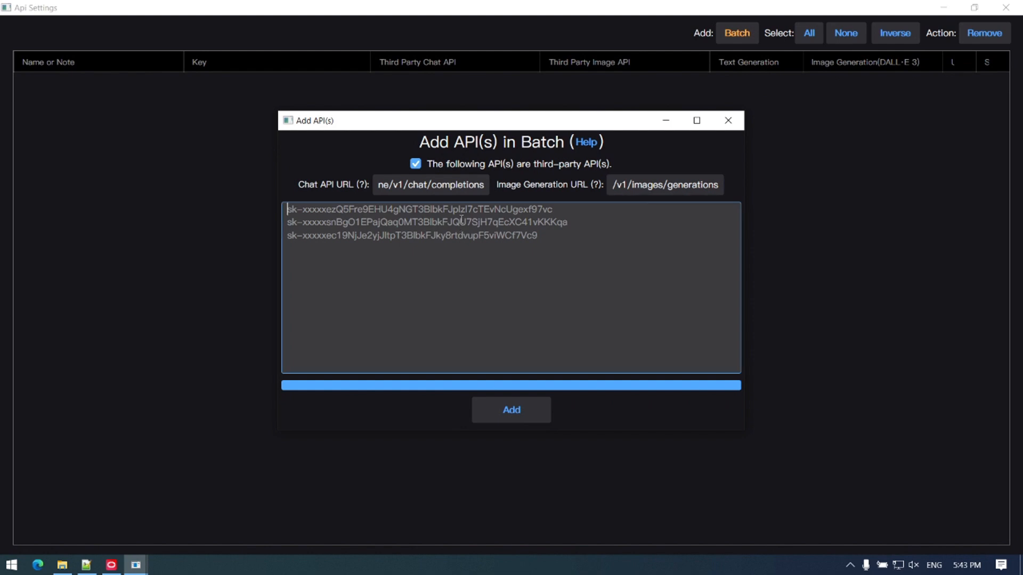
{"action": "key", "text": "ctrl+v"}
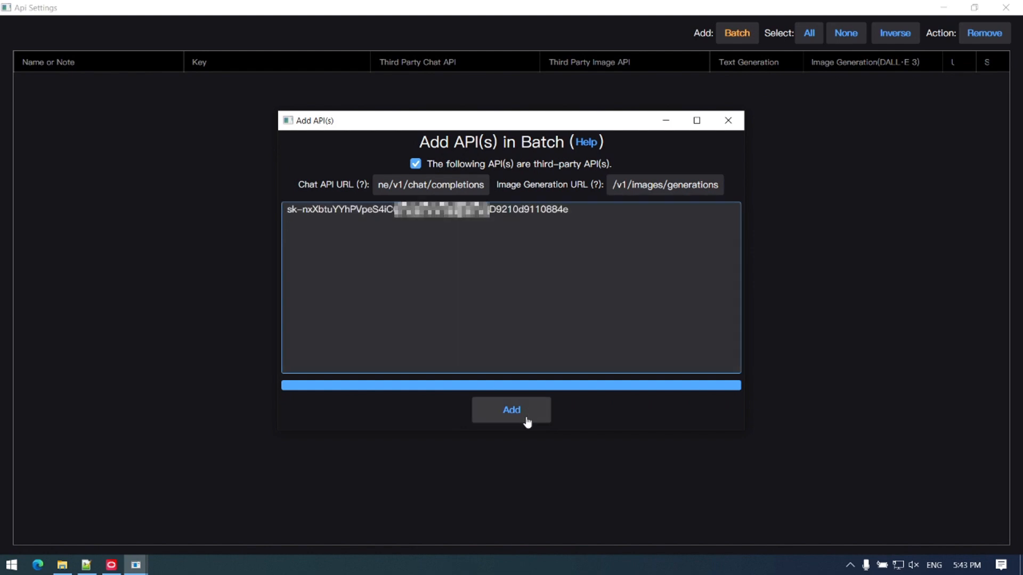
{"action": "left_click", "coordinate": [523, 421]}
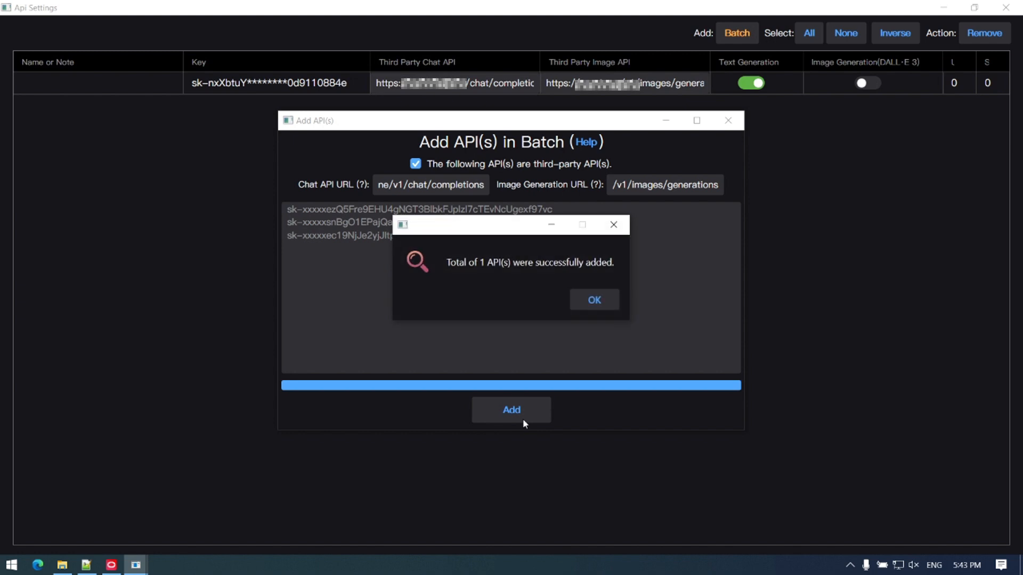
{"action": "left_click", "coordinate": [591, 309]}
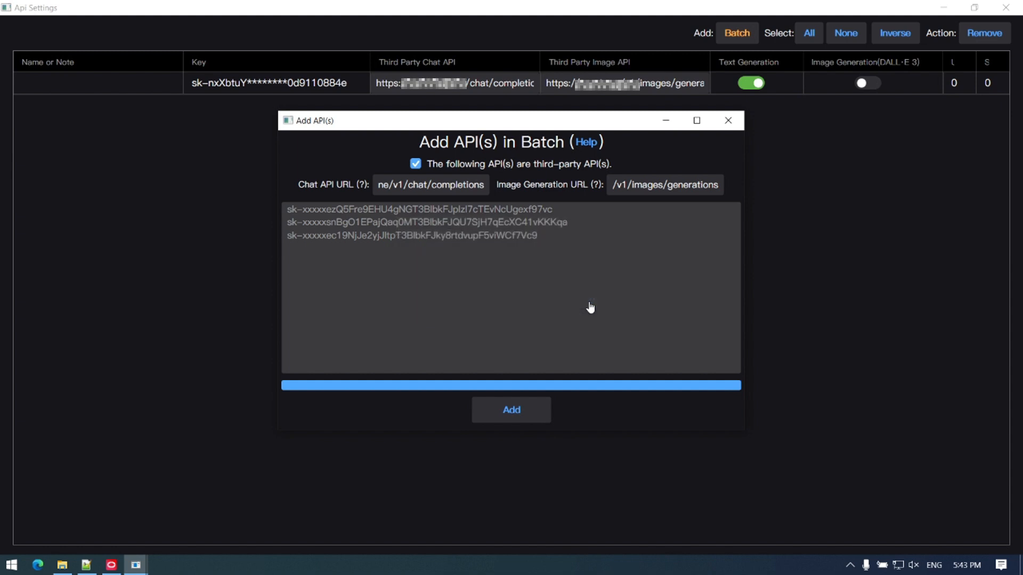
{"action": "left_click", "coordinate": [728, 121]}
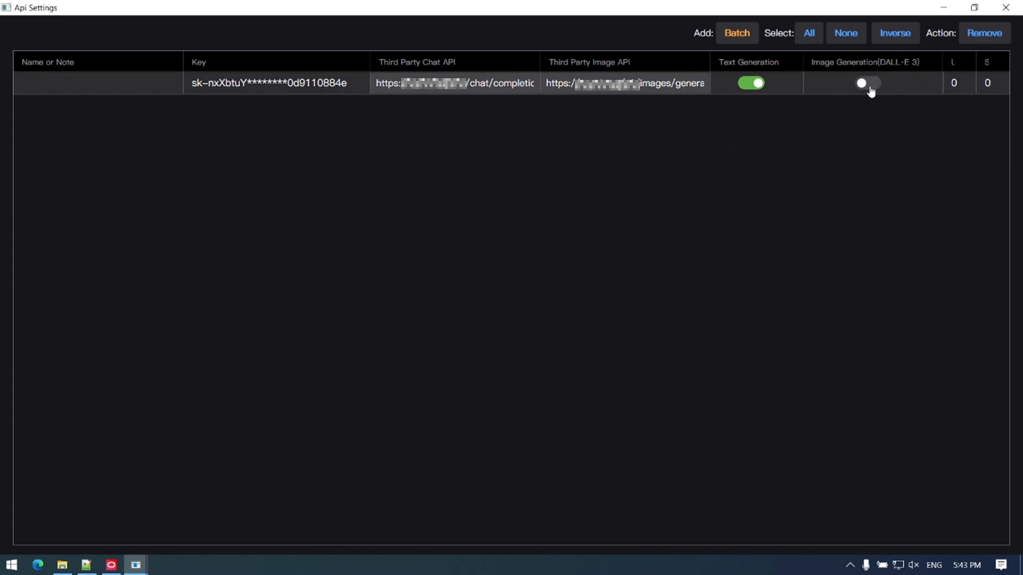
Step: Enable DALL-E 3 image generation for the added API key and return to the main window
{"action": "left_click", "coordinate": [870, 84]}
{"action": "left_click", "coordinate": [872, 85]}
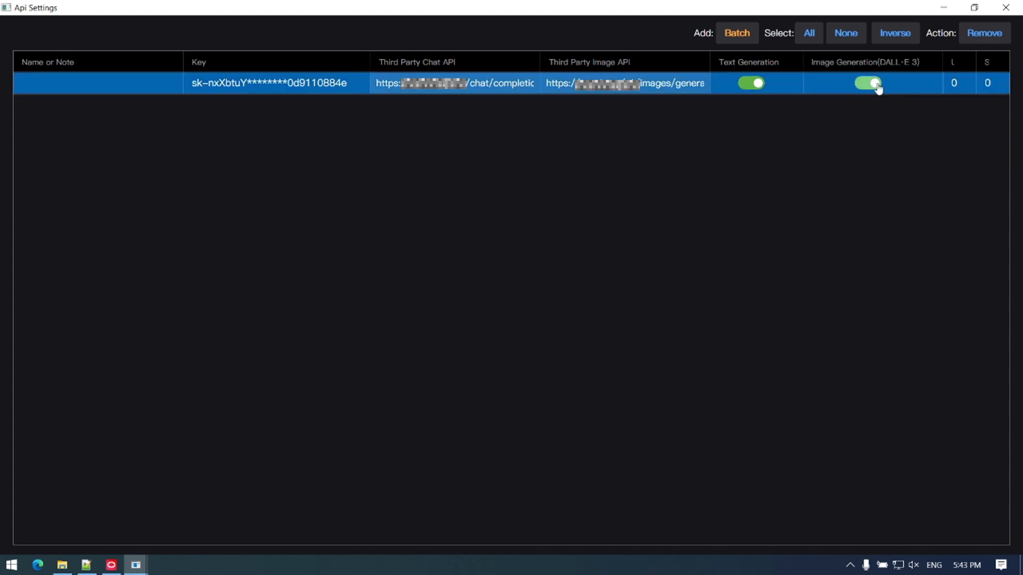
{"action": "left_click", "coordinate": [1017, 5]}
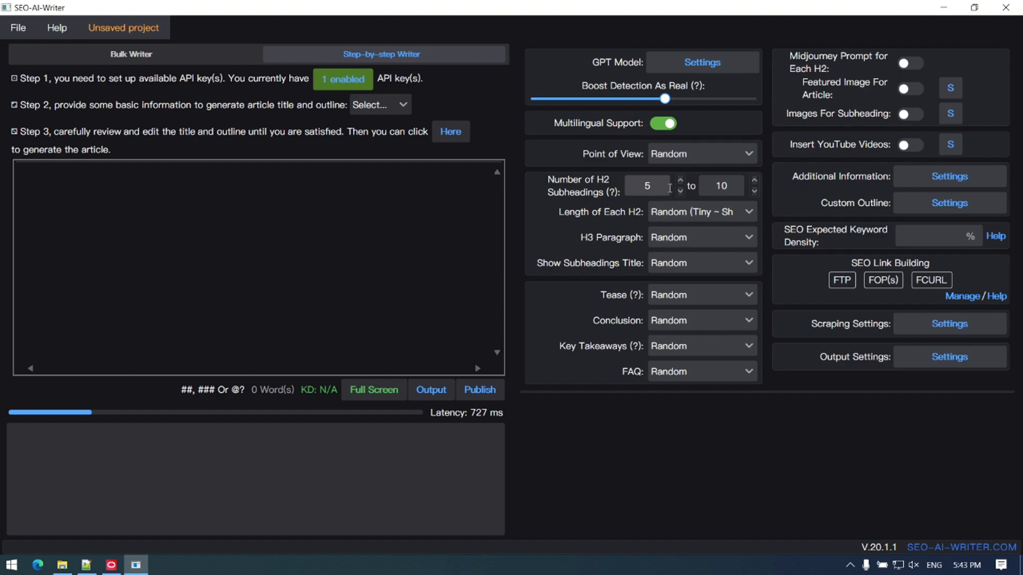
Step: Lower the maximum number of H2 subheadings to 5
{"action": "left_click", "coordinate": [754, 191]}
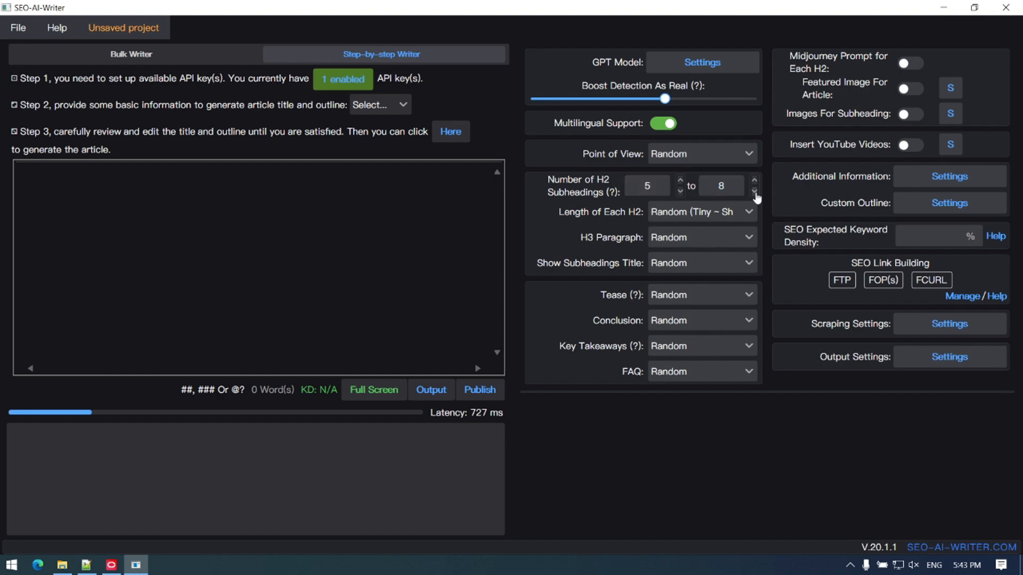
{"action": "left_click", "coordinate": [755, 192]}
{"action": "left_click", "coordinate": [754, 192]}
Step: Set H3 Paragraph to 25% of H2 with H3 and the length of each H2 to Short (Tiny*2)
{"action": "left_click", "coordinate": [738, 237]}
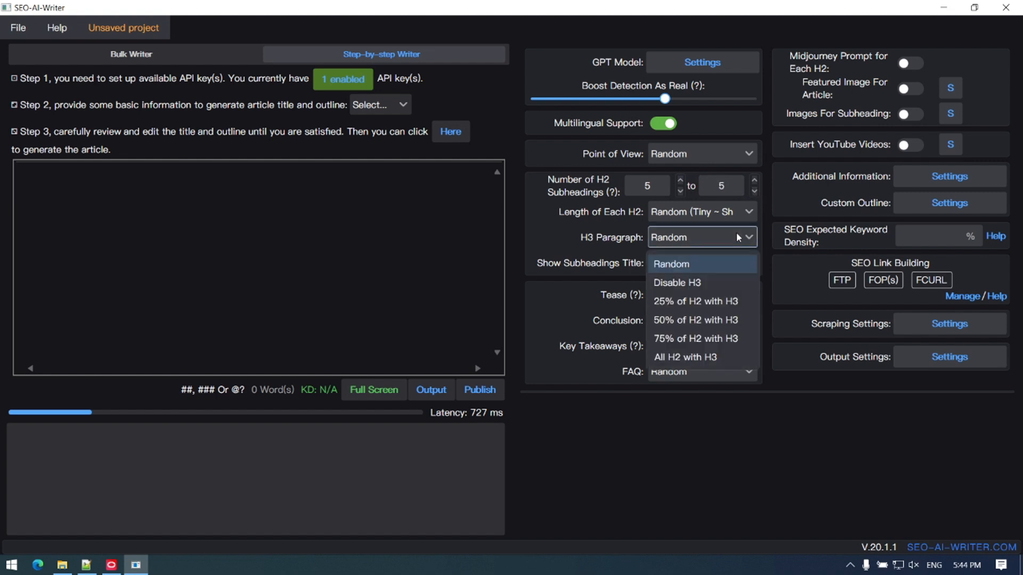
{"action": "left_click", "coordinate": [725, 301]}
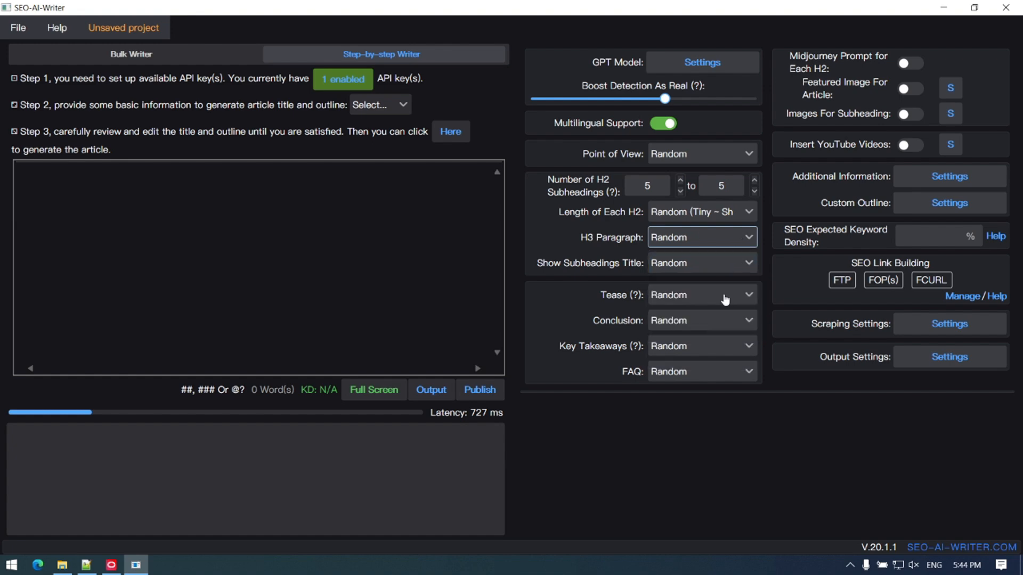
{"action": "left_click", "coordinate": [748, 213]}
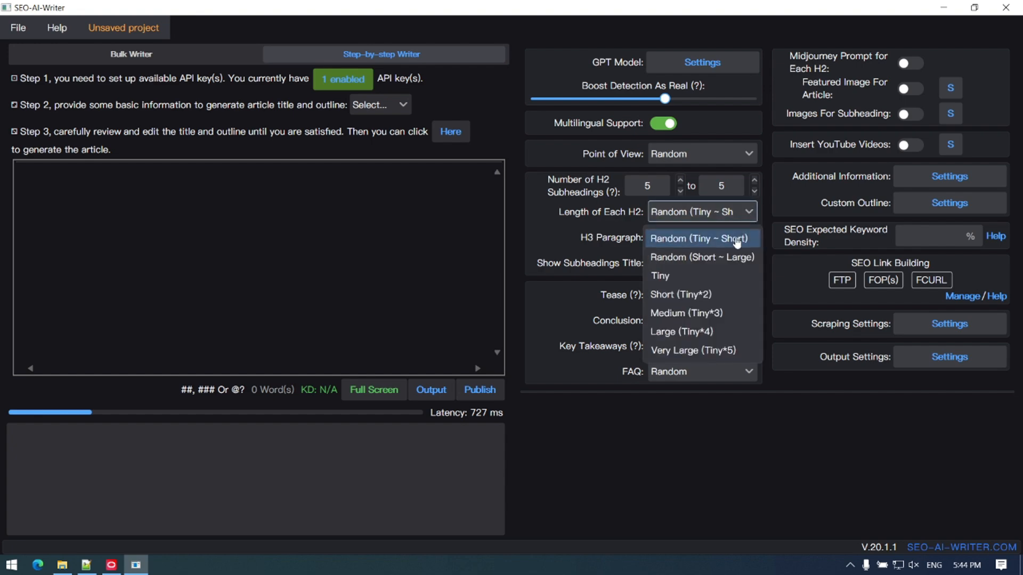
{"action": "left_click", "coordinate": [722, 296]}
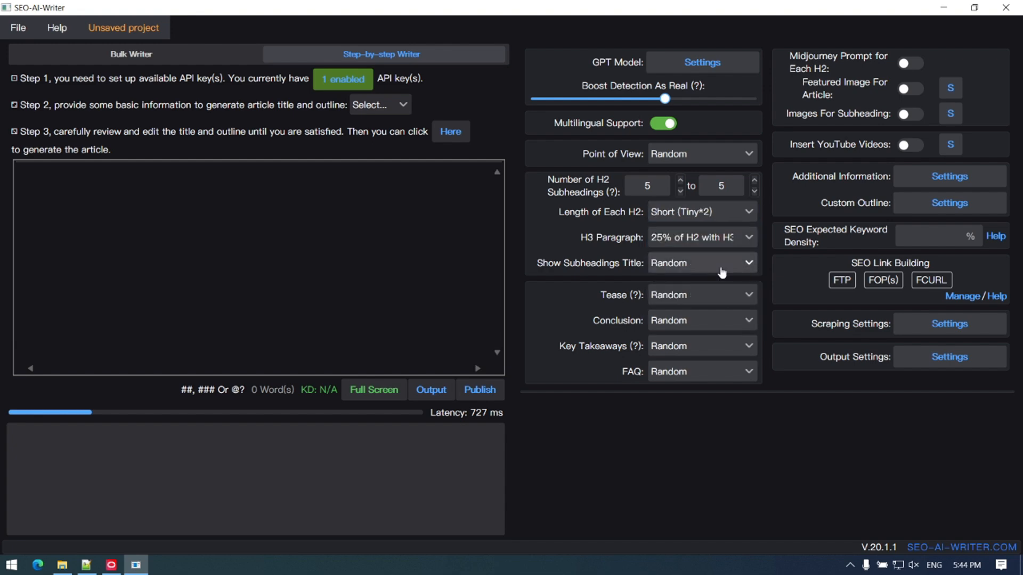
Step: Set Show Subheadings Title to Show and the FAQ option to FAQ + Short Answers
{"action": "left_click", "coordinate": [719, 267]}
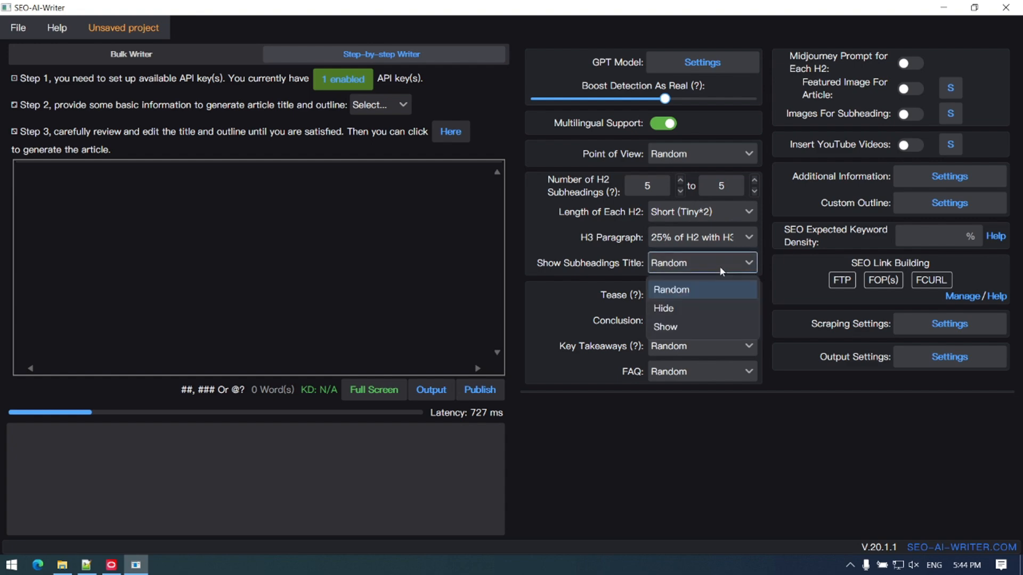
{"action": "left_click", "coordinate": [706, 327]}
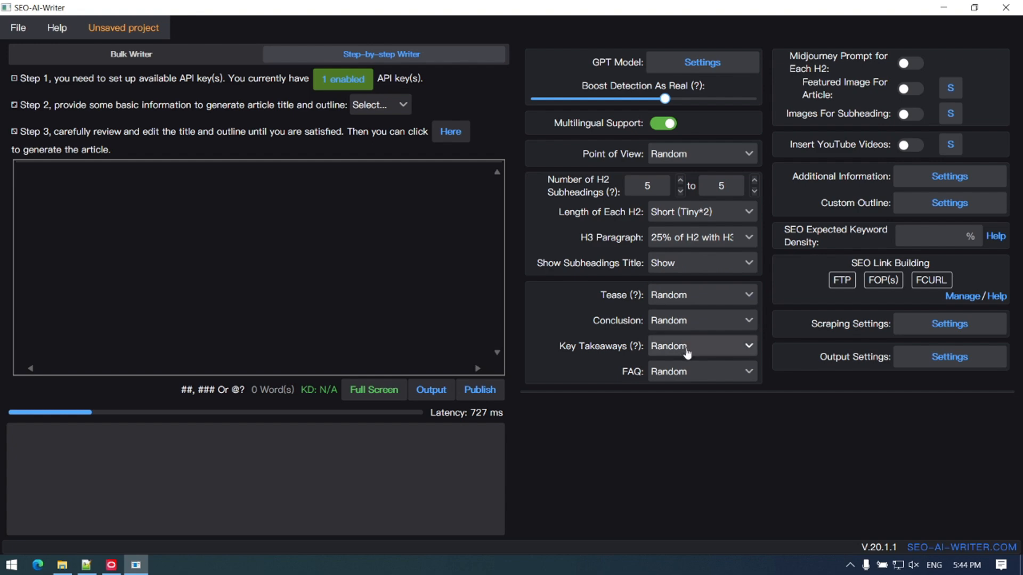
{"action": "left_click", "coordinate": [697, 376]}
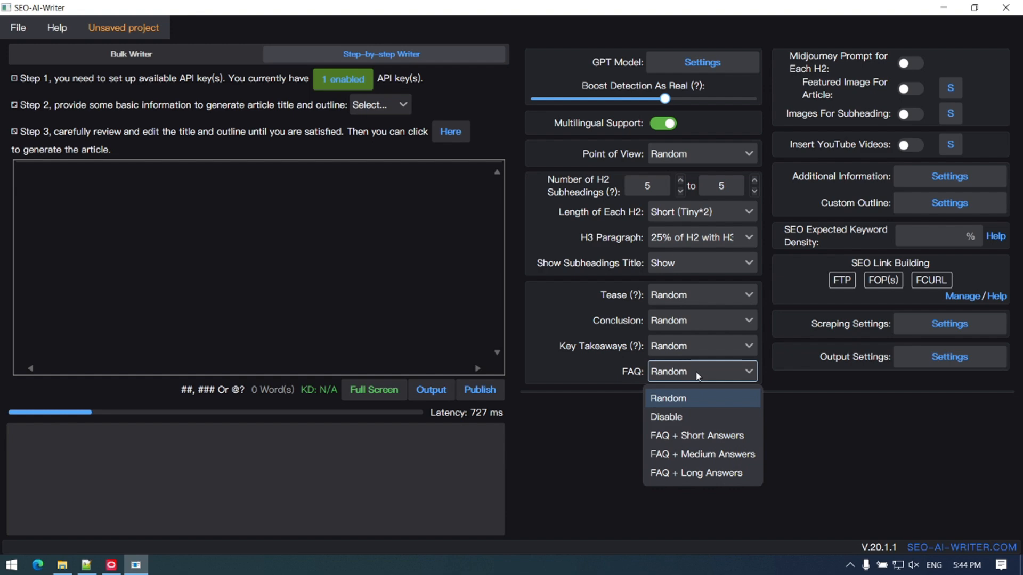
{"action": "left_click", "coordinate": [701, 436]}
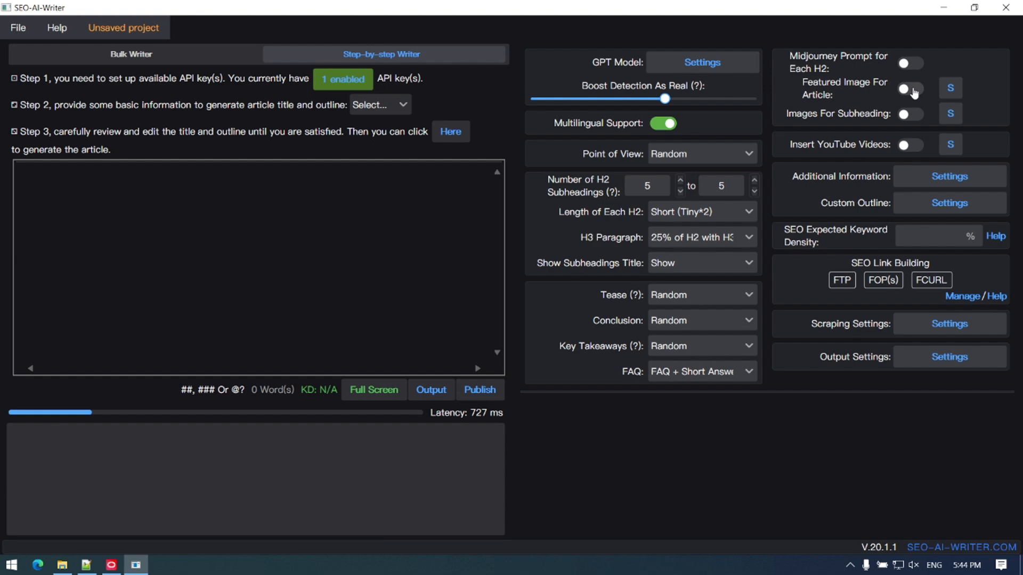
Step: Enable the article's featured image and subheading images, and set the SEO expected keyword density to 1.1%
{"action": "left_click", "coordinate": [914, 94]}
{"action": "left_click", "coordinate": [914, 119]}
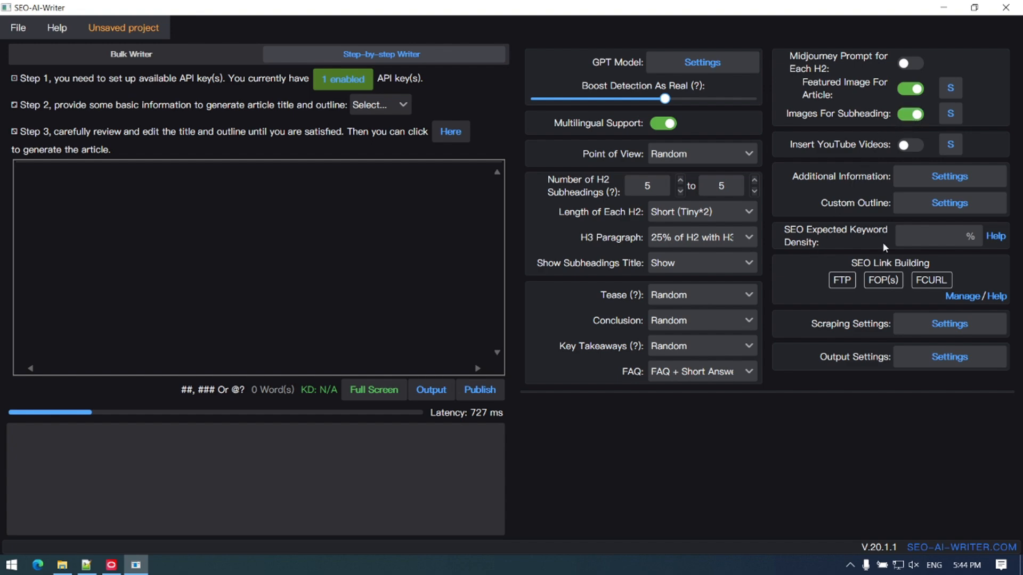
{"action": "left_click", "coordinate": [942, 238]}
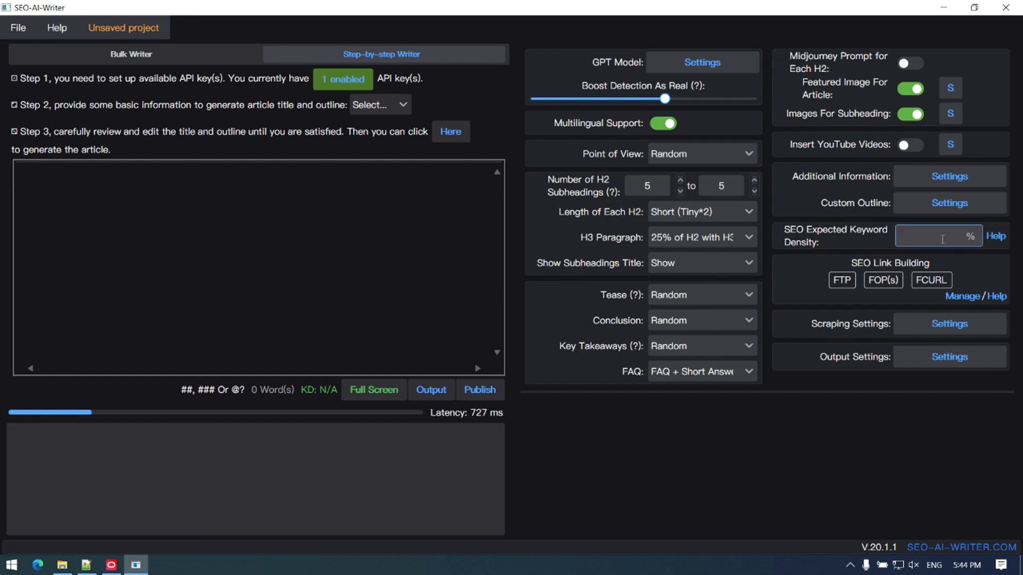
{"action": "type", "text": "1.1"}
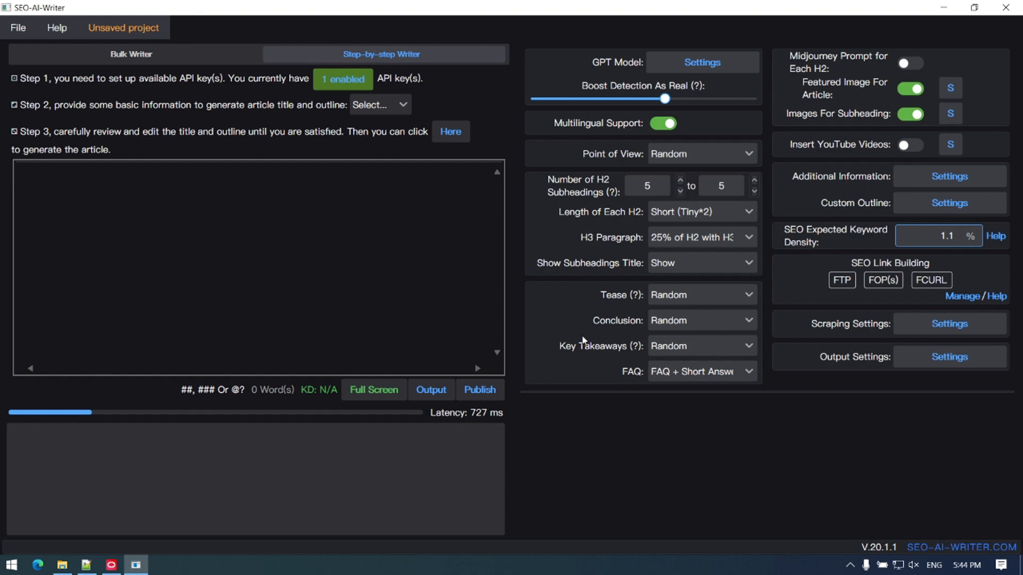
Step: Base the article outline on a title and enter "WordPress Blog Tutorial for Beginners 2024" as the title
{"action": "left_click", "coordinate": [401, 107]}
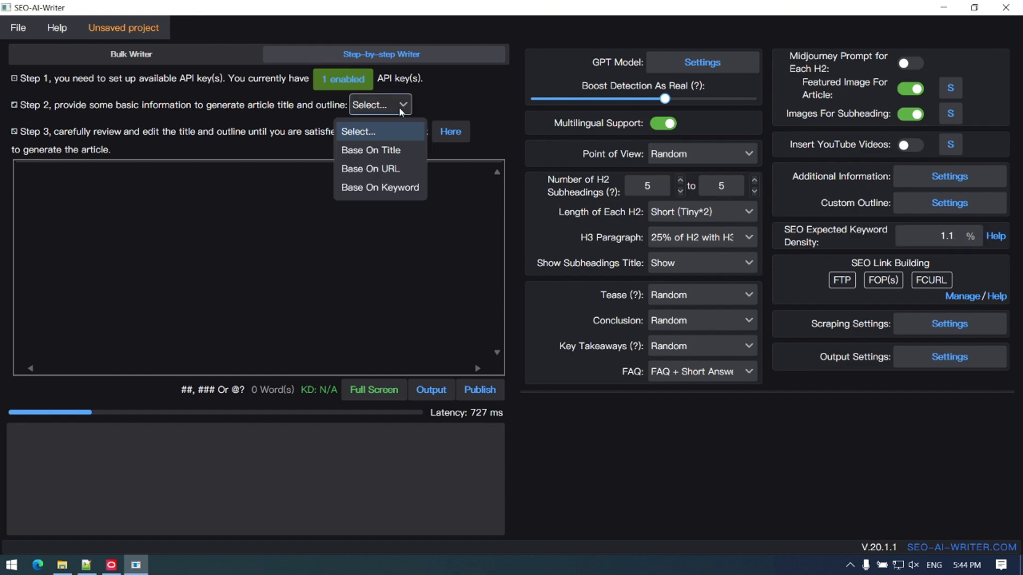
{"action": "left_click", "coordinate": [379, 152]}
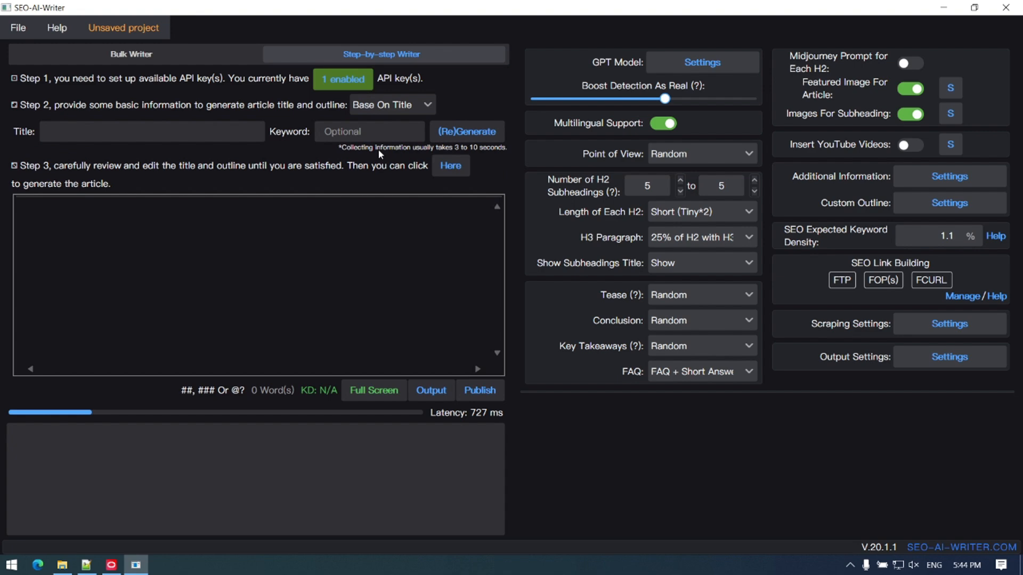
{"action": "key", "text": "alt"}
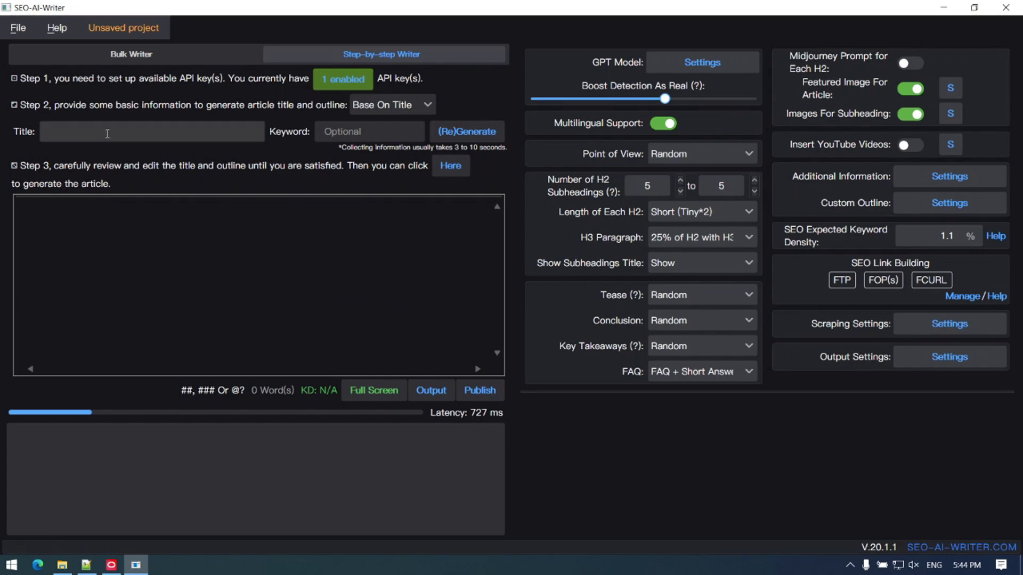
{"action": "left_click", "coordinate": [107, 134]}
{"action": "type", "text": "WordPress Blog Tutorial for Beginners 2024"}
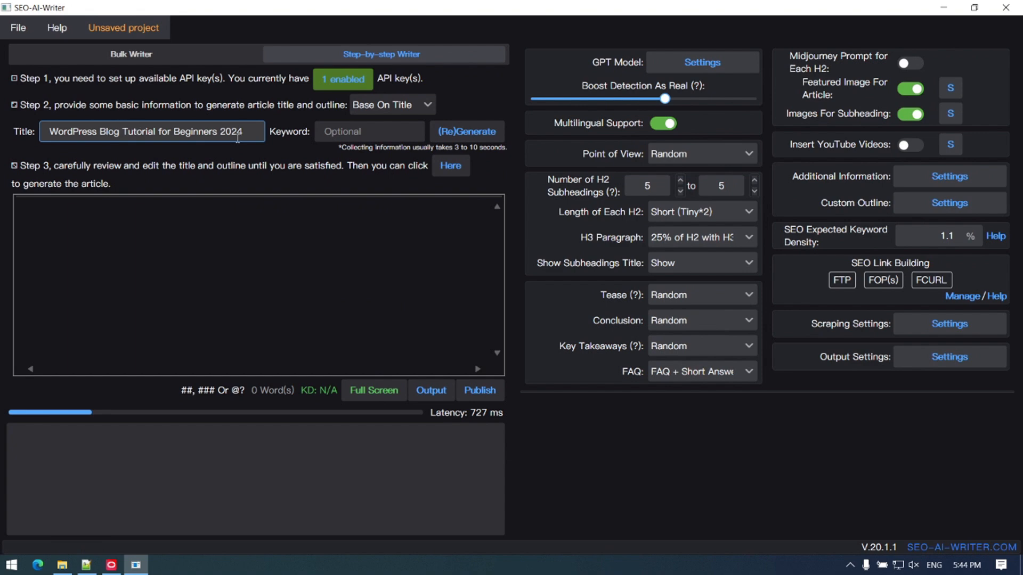
Step: Generate the outline with the keyword 2024 and open it in the full-screen editor
{"action": "left_click", "coordinate": [380, 137]}
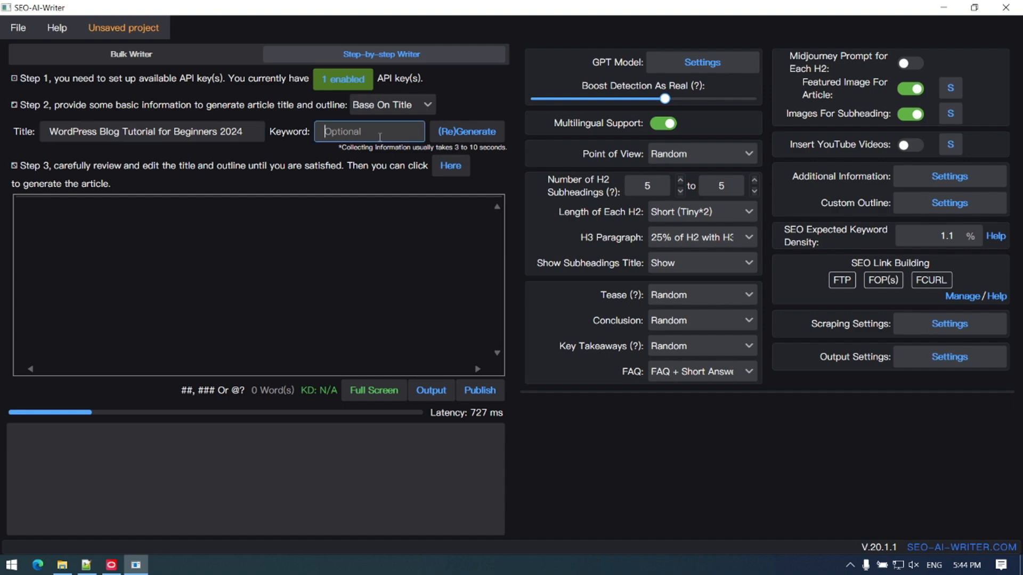
{"action": "type", "text": "2024"}
{"action": "left_click", "coordinate": [456, 136]}
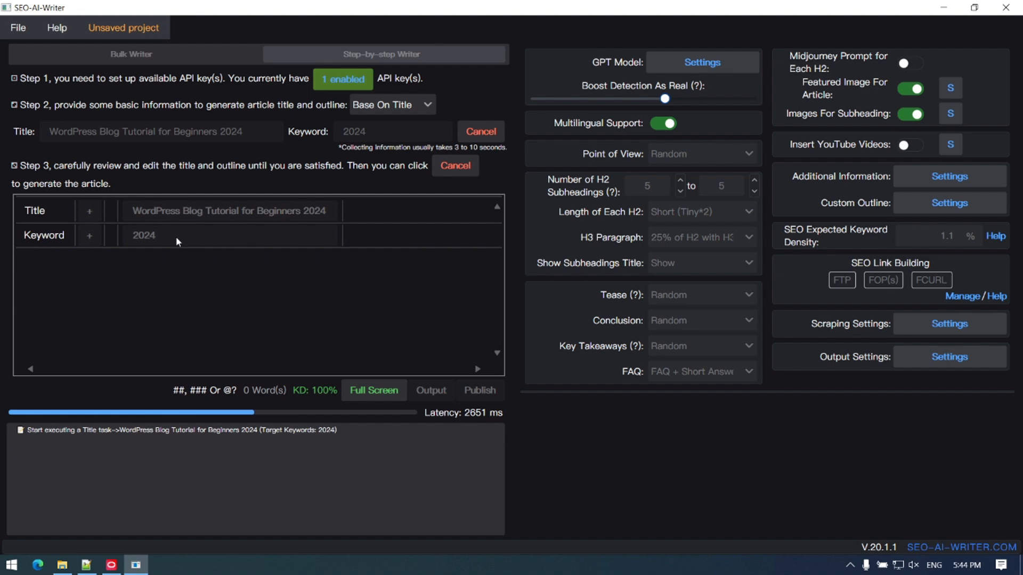
{"action": "left_click", "coordinate": [388, 400]}
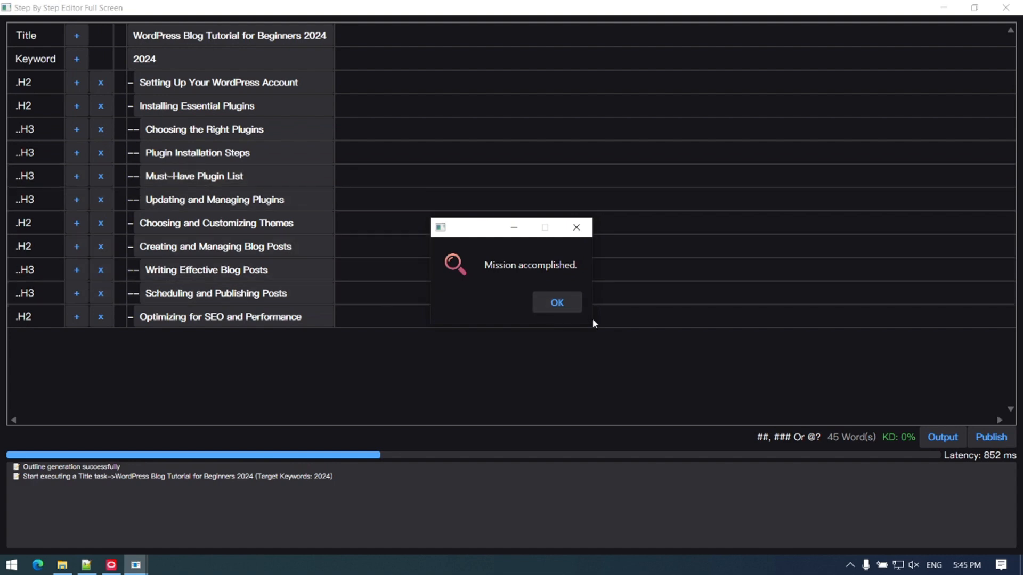
Step: Delete the H3 line "Updating and Managing Plugins" from the outline and check the add options for the last H2 heading
{"action": "left_click", "coordinate": [564, 304]}
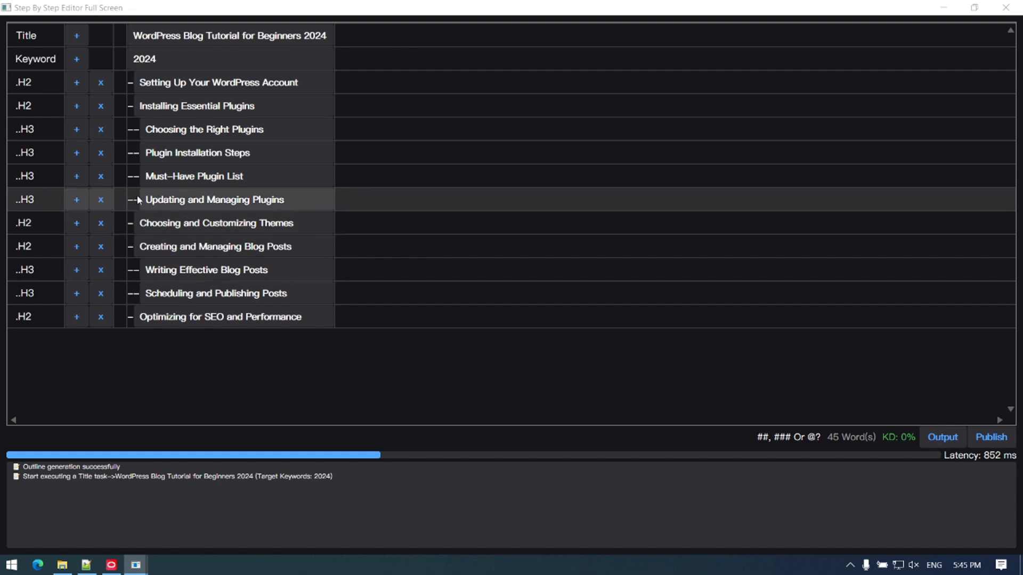
{"action": "left_click", "coordinate": [101, 200]}
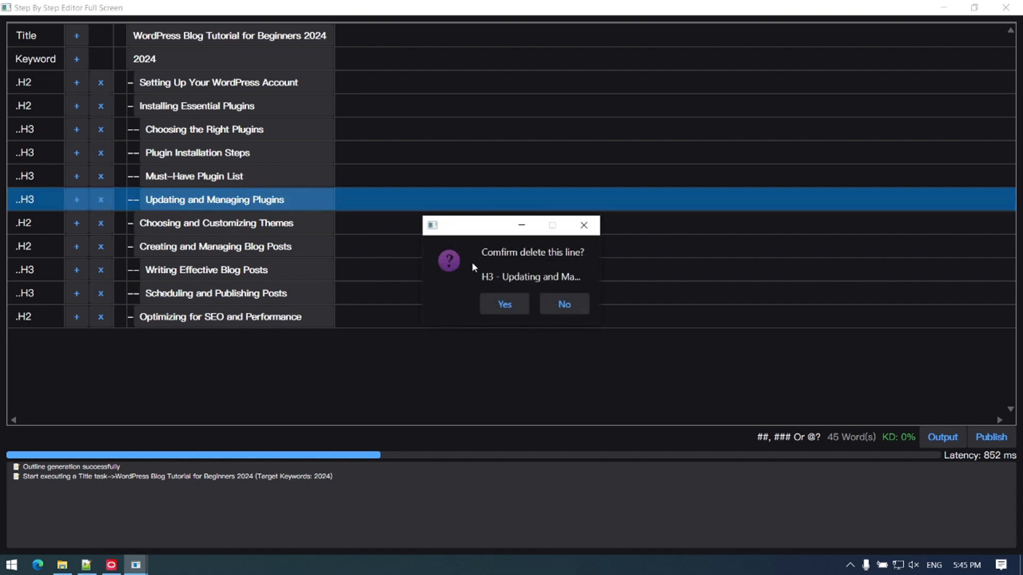
{"action": "left_click", "coordinate": [503, 306]}
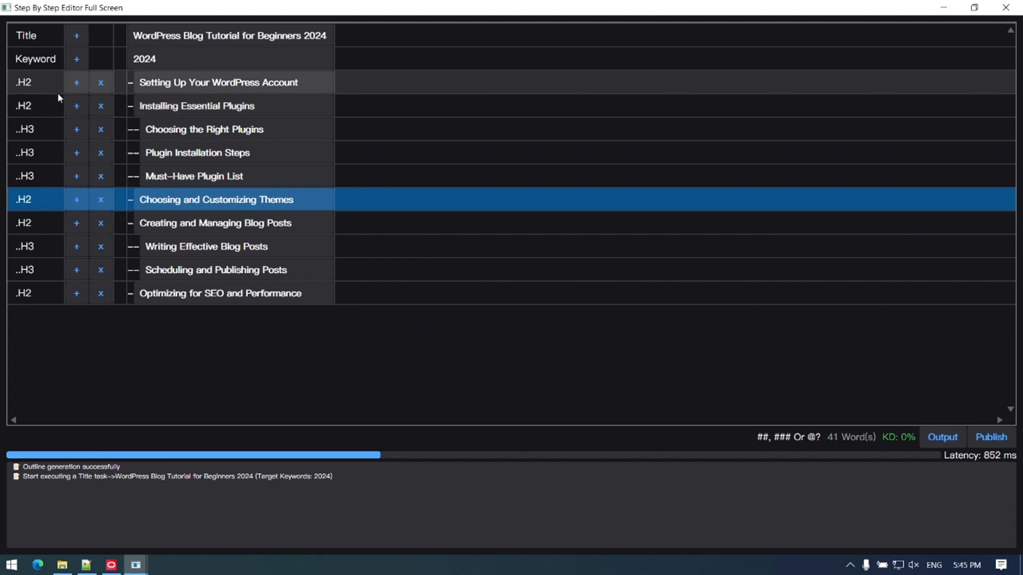
{"action": "left_click", "coordinate": [77, 294]}
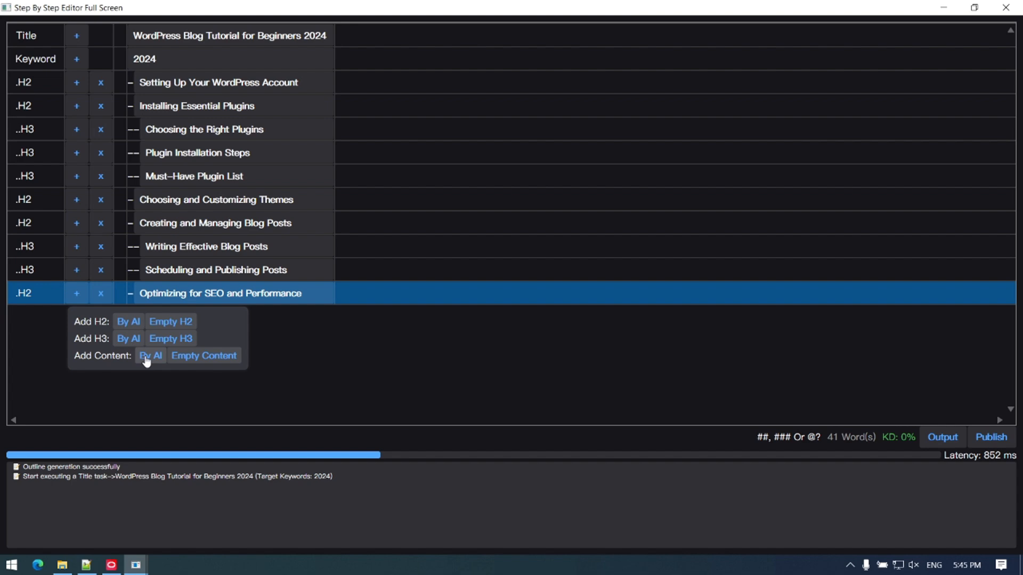
{"action": "left_click", "coordinate": [737, 393]}
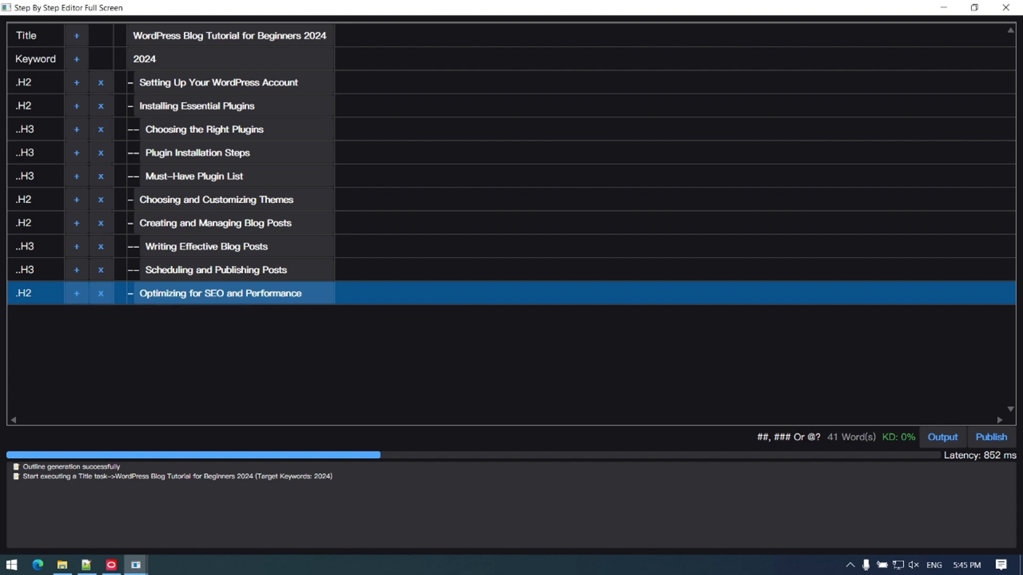
Step: Close the full-screen editor and generate the complete article from the edited outline, confirming the overwrite of previous content
{"action": "left_click", "coordinate": [1015, 12]}
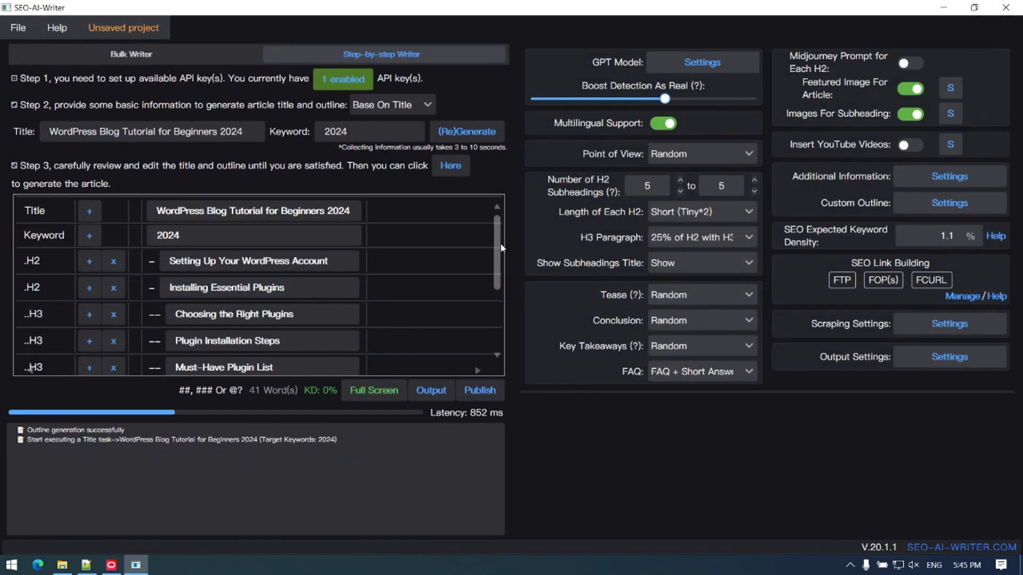
{"action": "left_click_drag", "start_coordinate": [500, 248], "coordinate": [498, 341]}
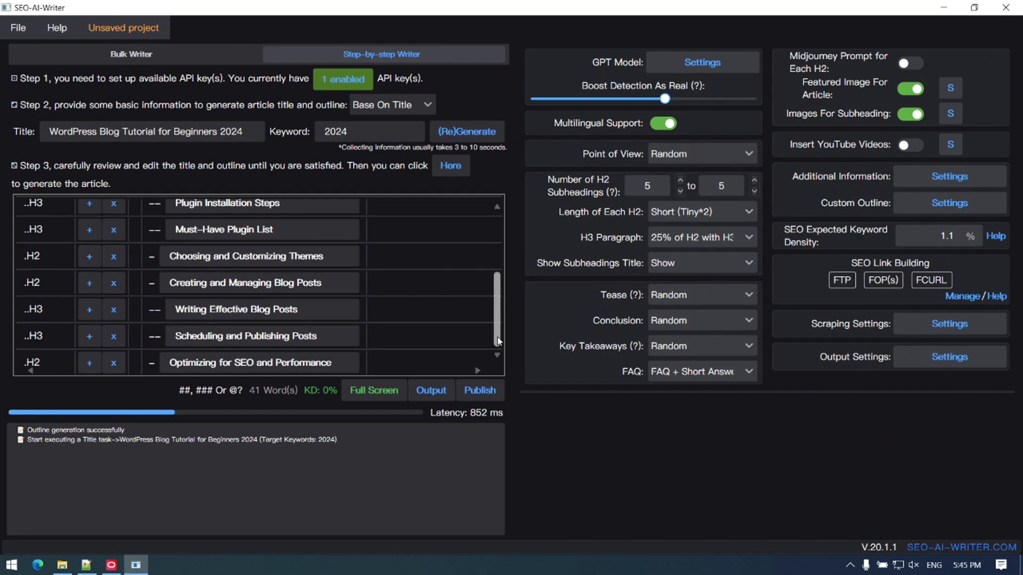
{"action": "left_click", "coordinate": [449, 167]}
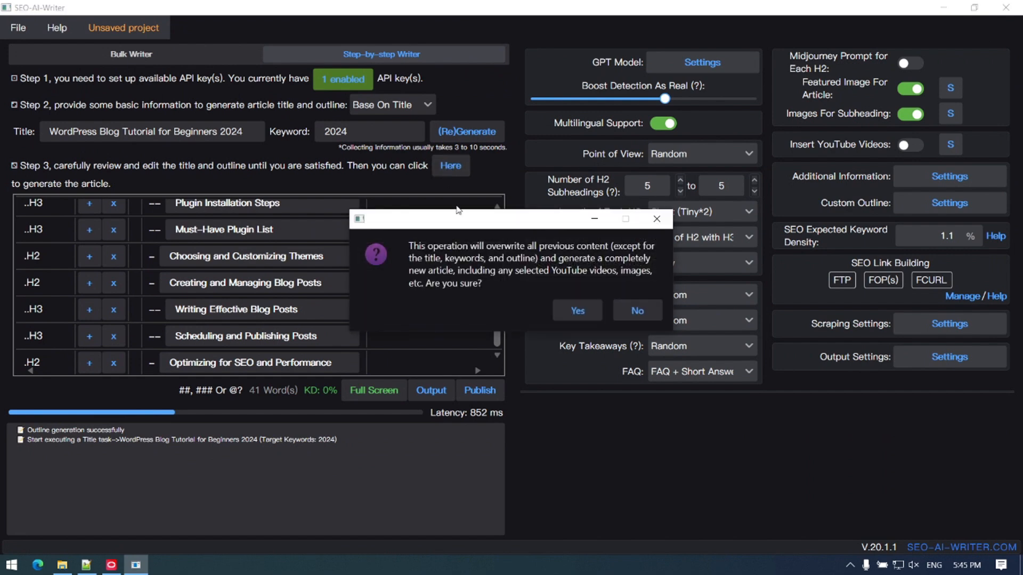
{"action": "left_click", "coordinate": [579, 311]}
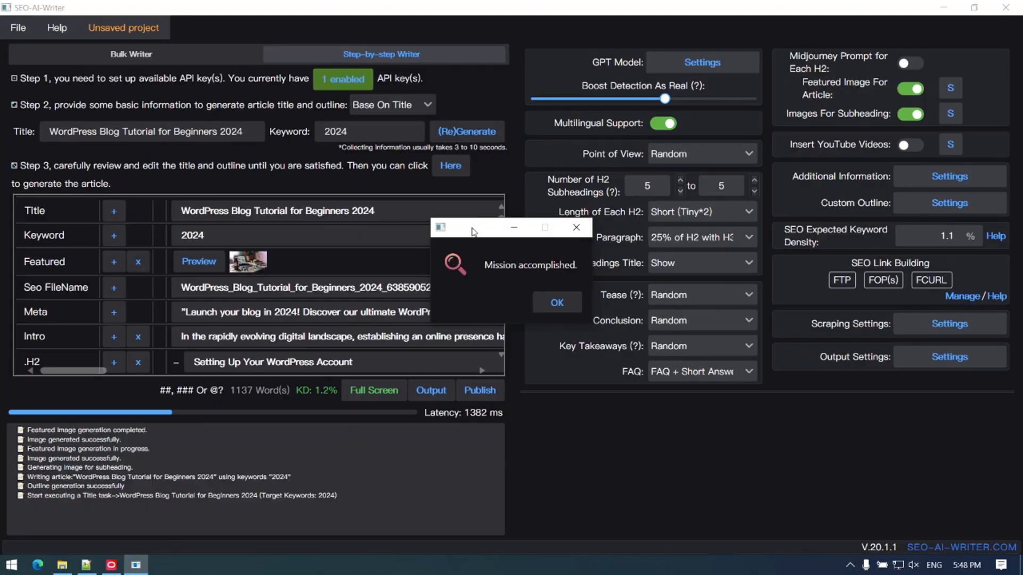
{"action": "left_click", "coordinate": [542, 312]}
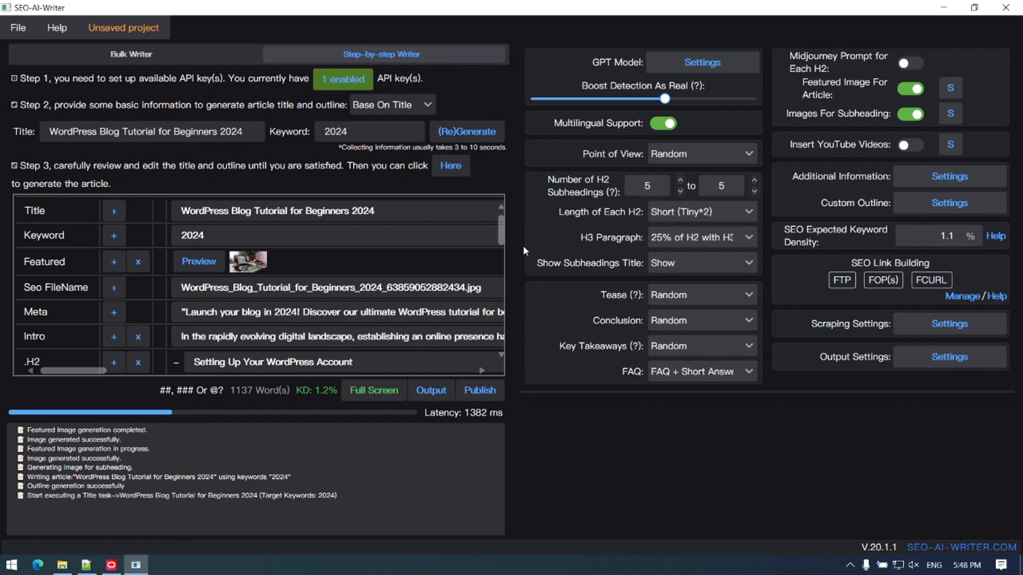
Step: Look through the start of the generated article and preview its featured image
{"action": "mouse_move", "coordinate": [503, 232]}
{"action": "left_mouse_down"}
{"action": "mouse_move", "coordinate": [505, 340]}
{"action": "mouse_move", "coordinate": [505, 227]}
{"action": "left_mouse_up"}
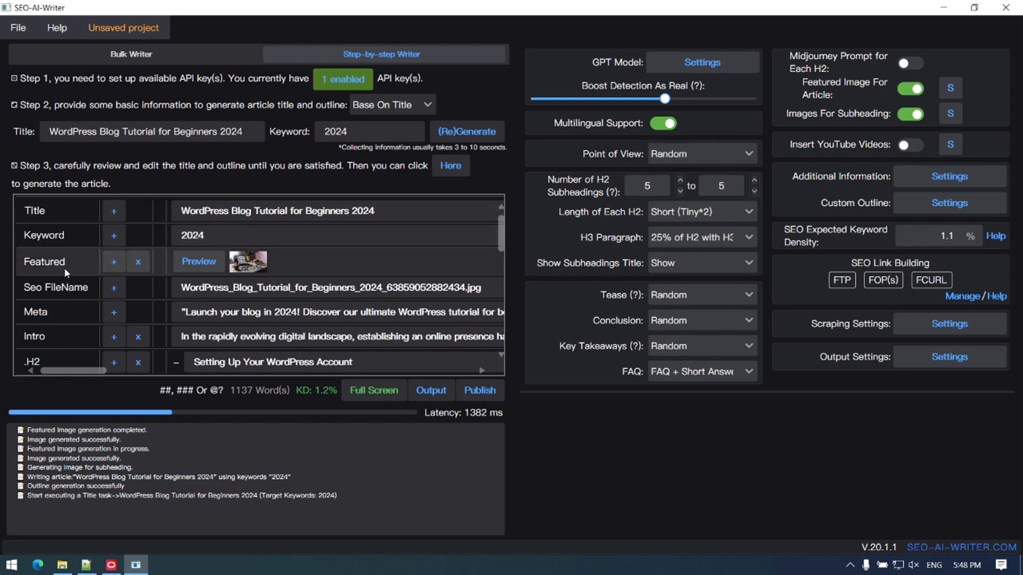
{"action": "scroll", "coordinate": [66, 270], "scroll_direction": "down", "scroll_amount": 1}
{"action": "scroll", "coordinate": [127, 314], "scroll_direction": "down", "scroll_amount": 3}
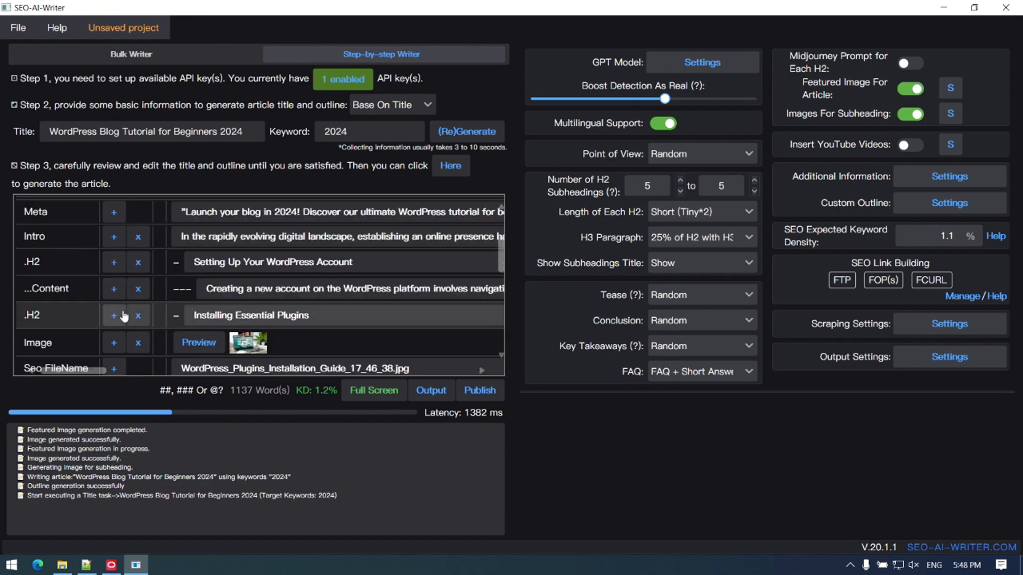
{"action": "scroll", "coordinate": [133, 313], "scroll_direction": "up", "scroll_amount": 3}
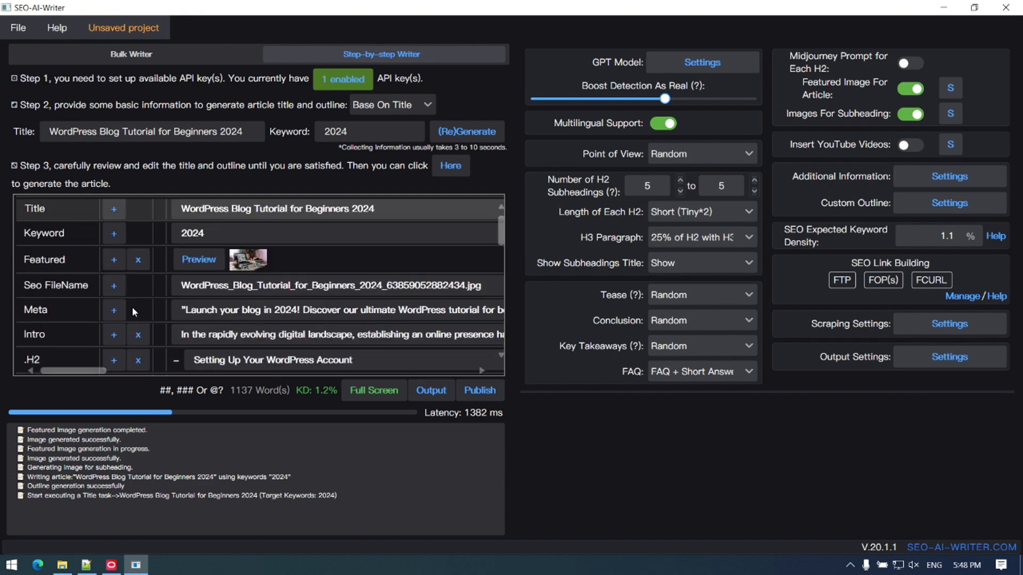
{"action": "left_click", "coordinate": [247, 265]}
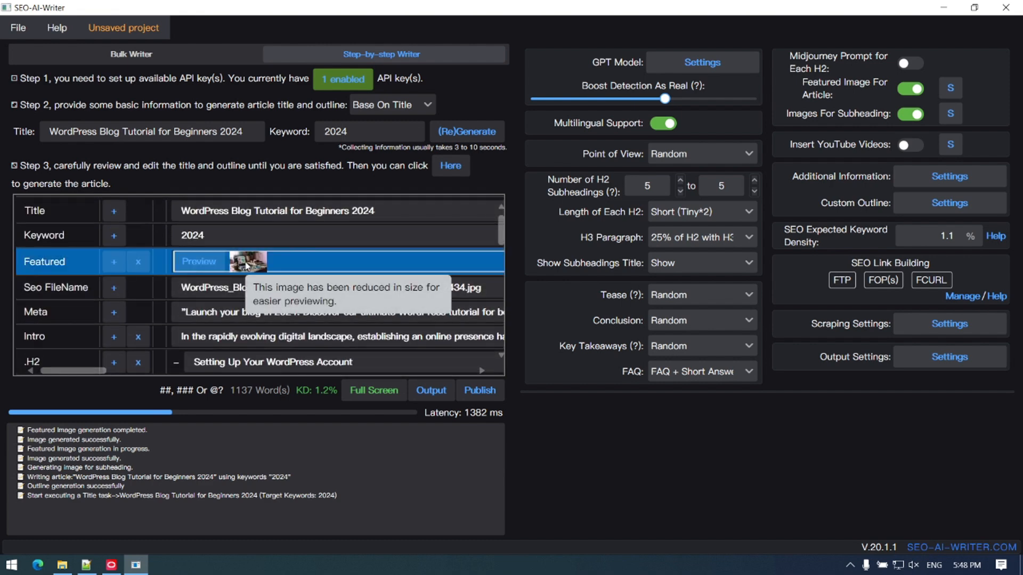
{"action": "left_click", "coordinate": [202, 263]}
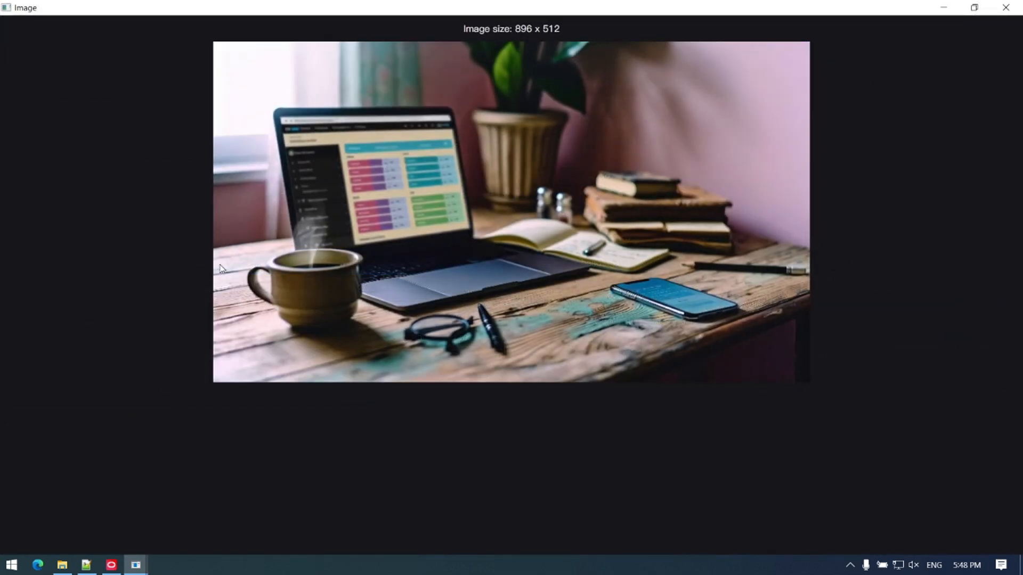
{"action": "left_click", "coordinate": [1008, 7]}
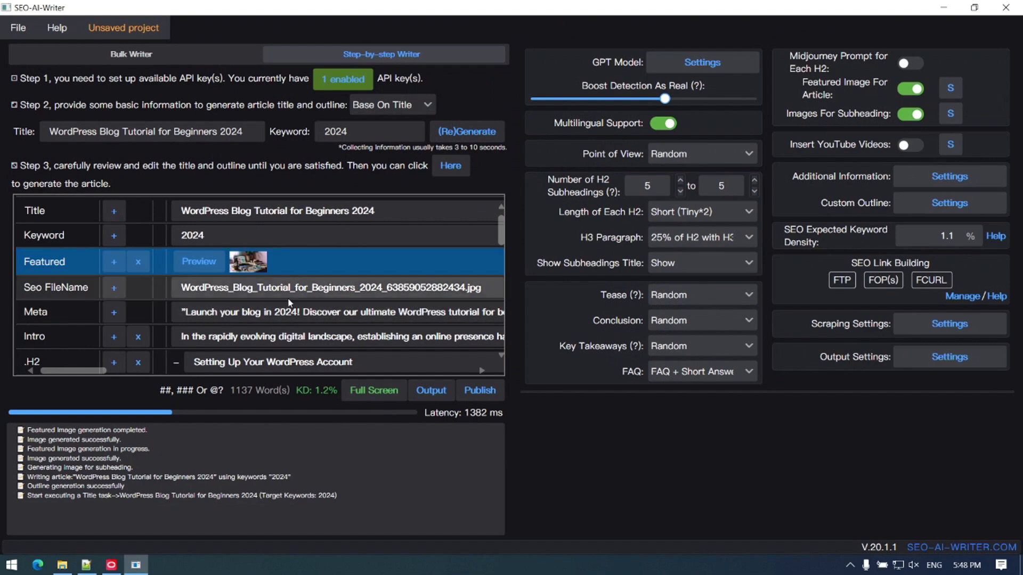
Step: Preview the generated image under the "Installing Essential Plugins" heading
{"action": "scroll", "coordinate": [289, 303], "scroll_direction": "down", "scroll_amount": 1}
{"action": "scroll", "coordinate": [290, 303], "scroll_direction": "down", "scroll_amount": 4}
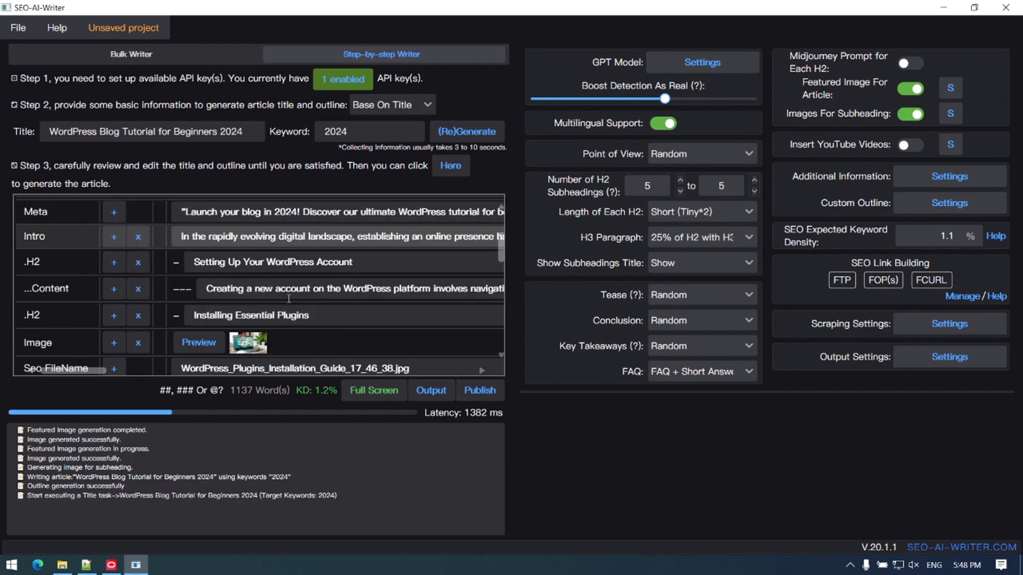
{"action": "left_click", "coordinate": [200, 277]}
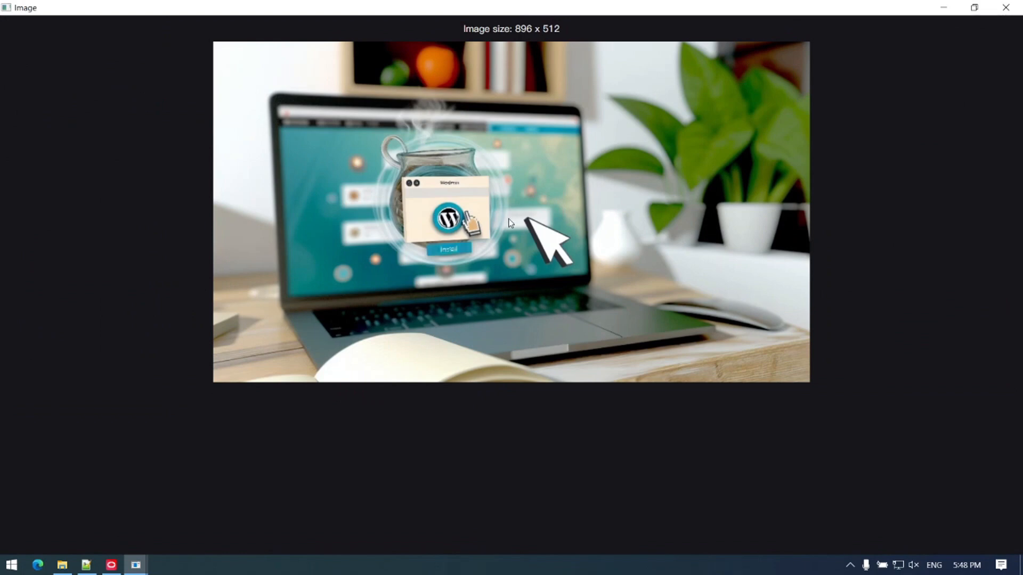
{"action": "left_click", "coordinate": [1005, 8]}
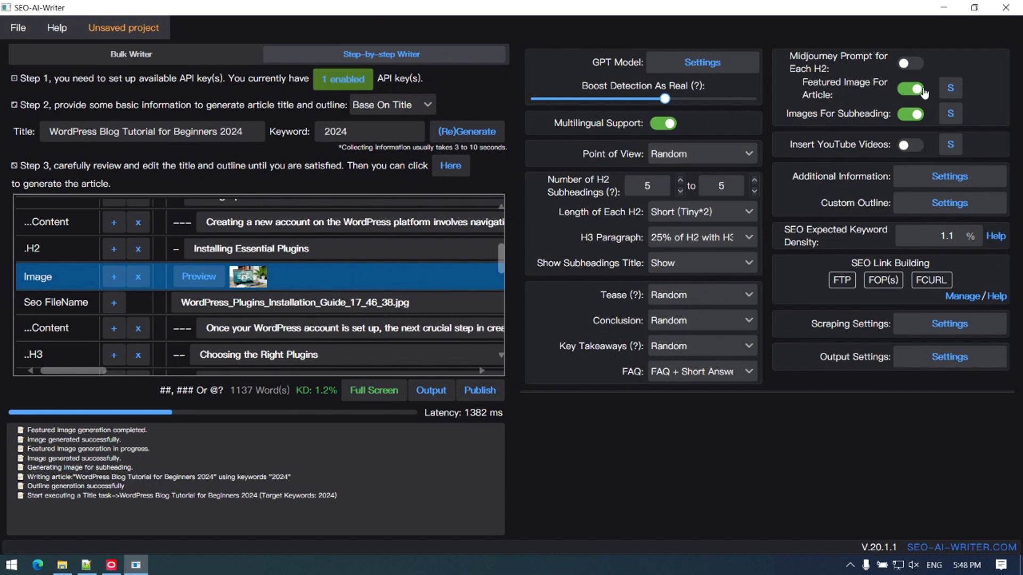
Step: In the featured image settings, try the Abstract Art common style, return it to Random, and enter "rea" as the custom image style
{"action": "left_click", "coordinate": [952, 89]}
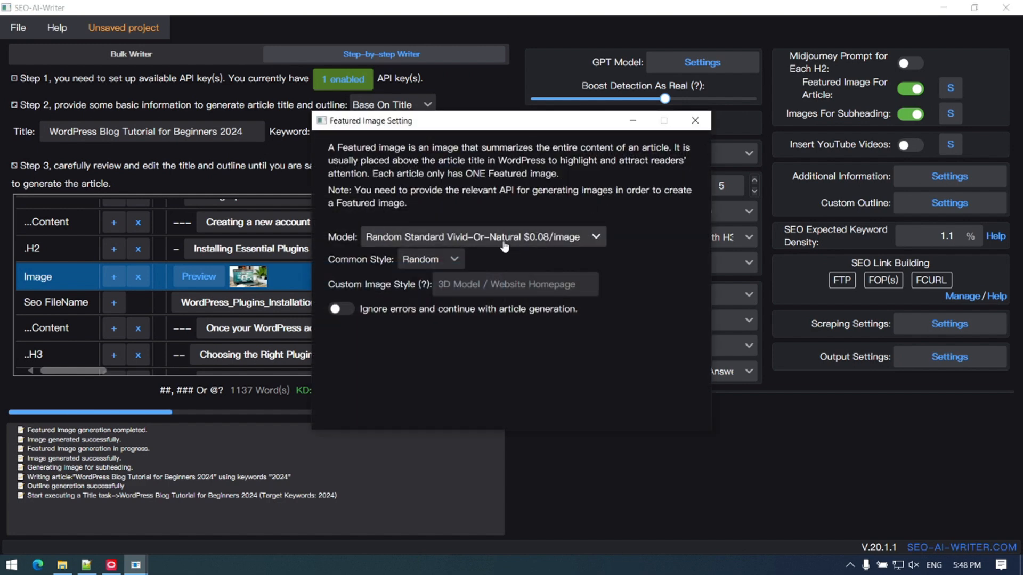
{"action": "left_click", "coordinate": [437, 266]}
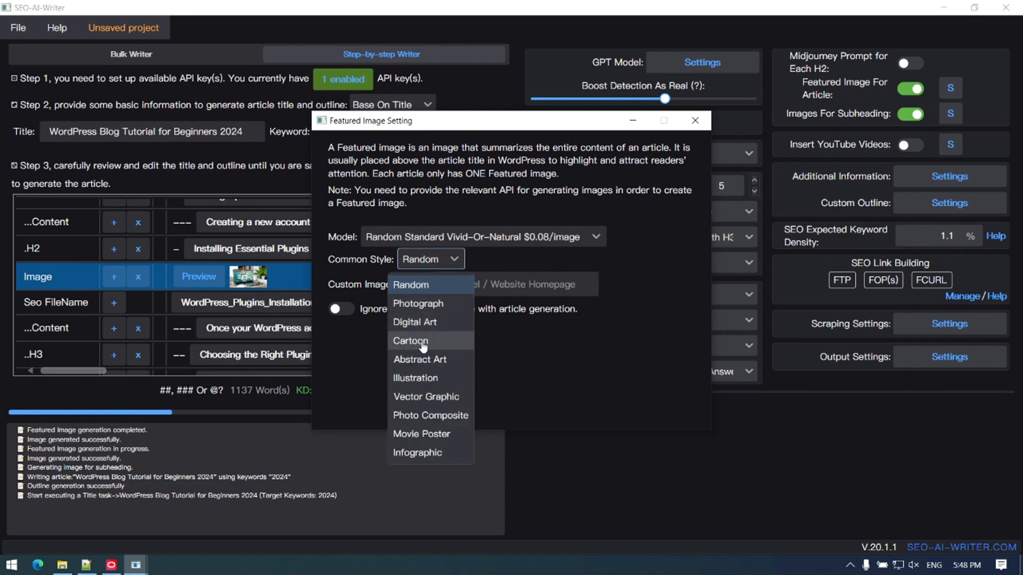
{"action": "left_click", "coordinate": [422, 368]}
{"action": "left_click", "coordinate": [448, 259]}
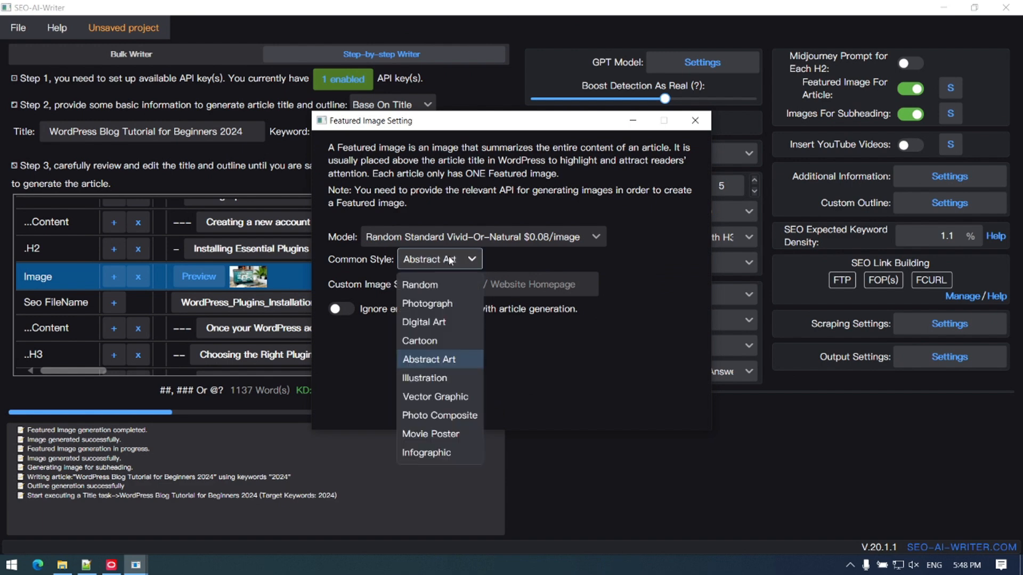
{"action": "left_click", "coordinate": [443, 290]}
{"action": "left_click", "coordinate": [483, 283]}
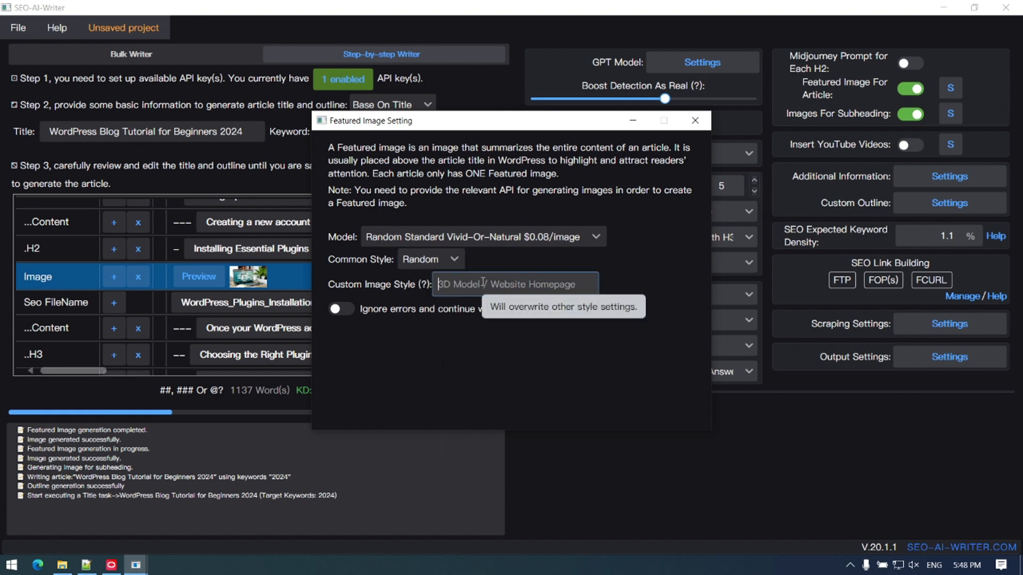
{"action": "type", "text": "real"}
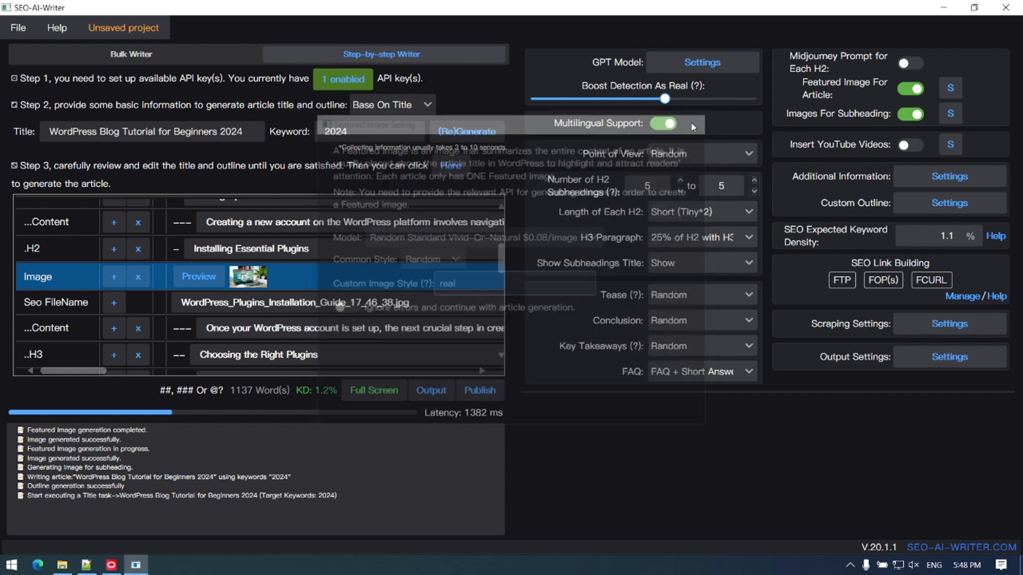
{"action": "left_click", "coordinate": [695, 121]}
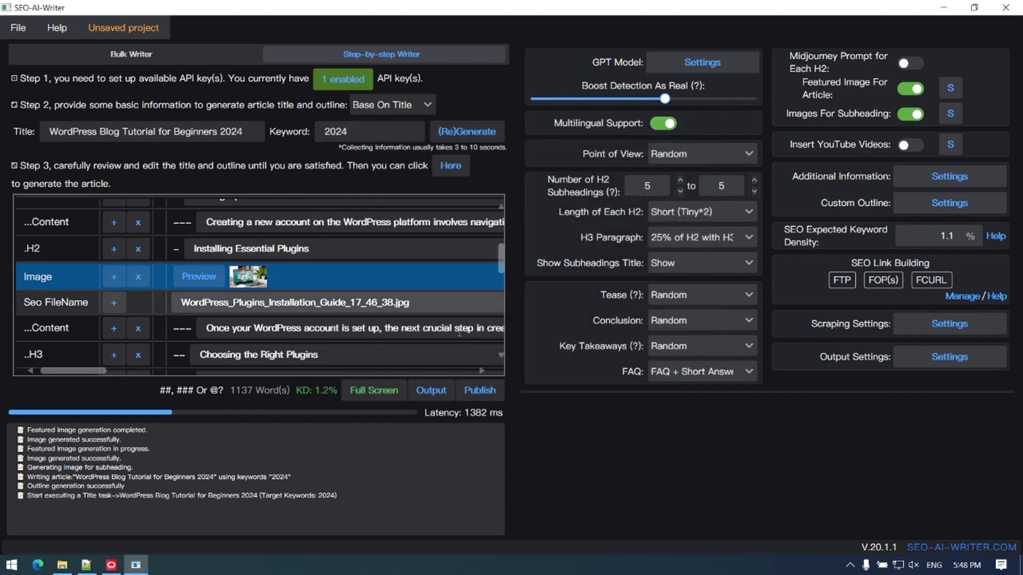
Step: Open the article in the full-screen editor and review it down to the Conclusion
{"action": "left_click", "coordinate": [378, 399]}
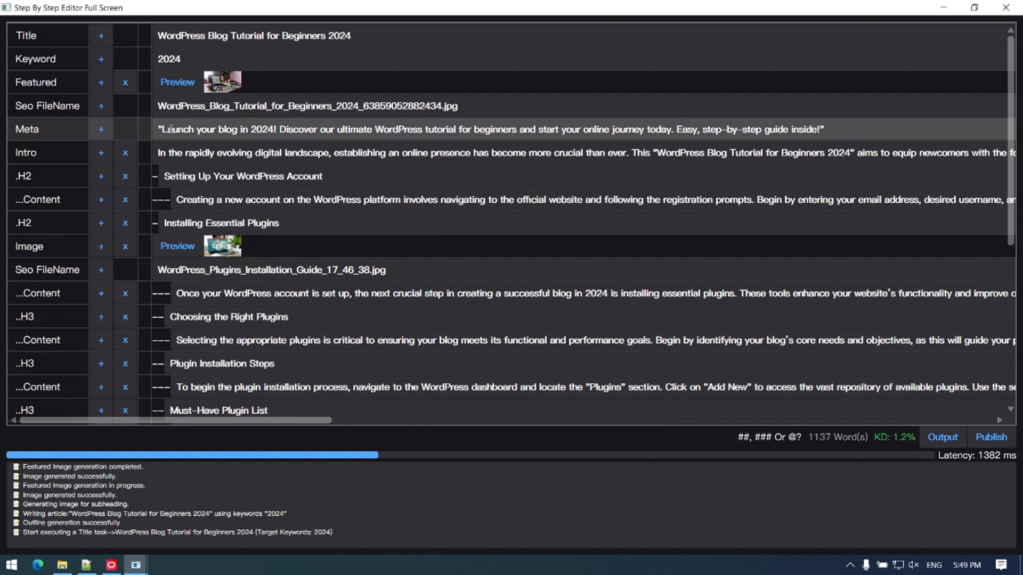
{"action": "left_click_drag", "start_coordinate": [1009, 160], "coordinate": [1020, 320]}
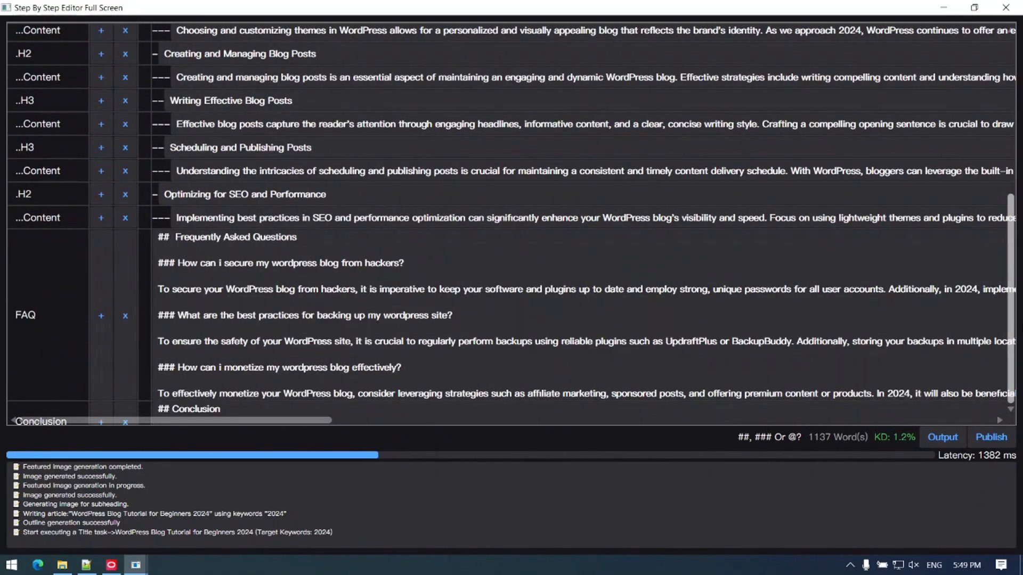
{"action": "left_click", "coordinate": [22, 418]}
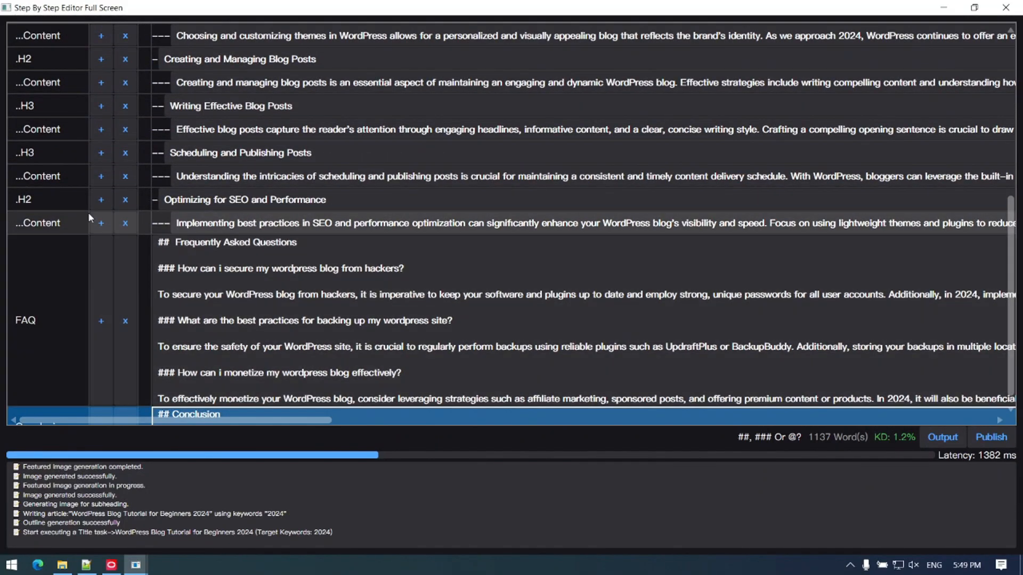
Step: Add an empty content line after the "Scheduling and Publishing Posts" content and fill it with "This is sample..."
{"action": "left_click", "coordinate": [104, 180]}
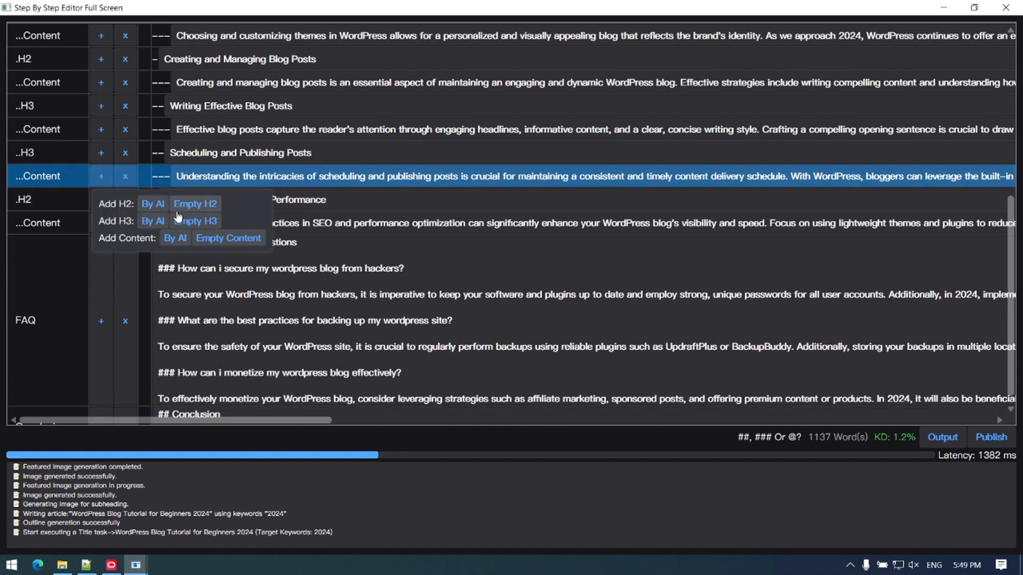
{"action": "left_click", "coordinate": [229, 240]}
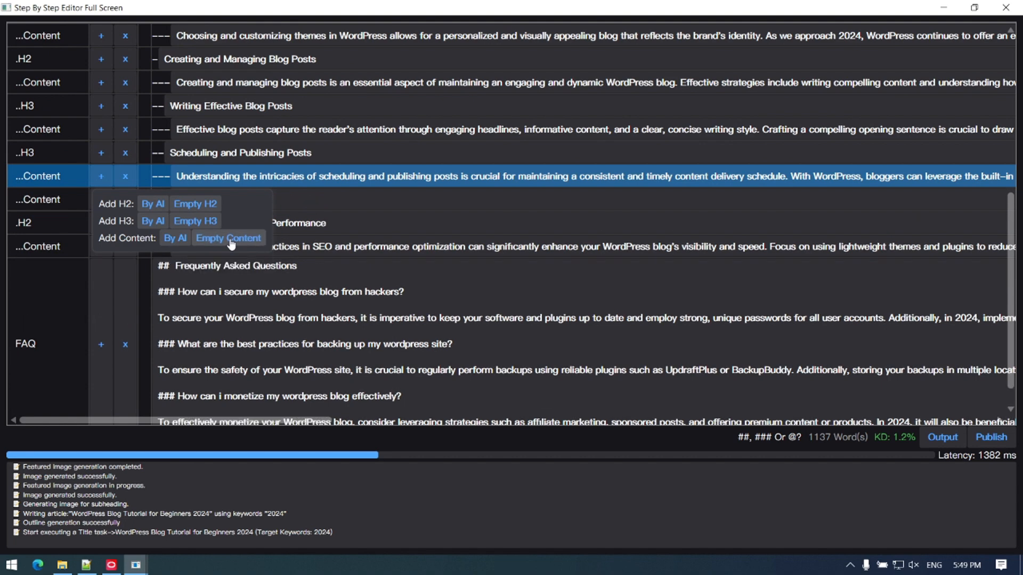
{"action": "left_click", "coordinate": [344, 199]}
{"action": "type", "text": "th"}
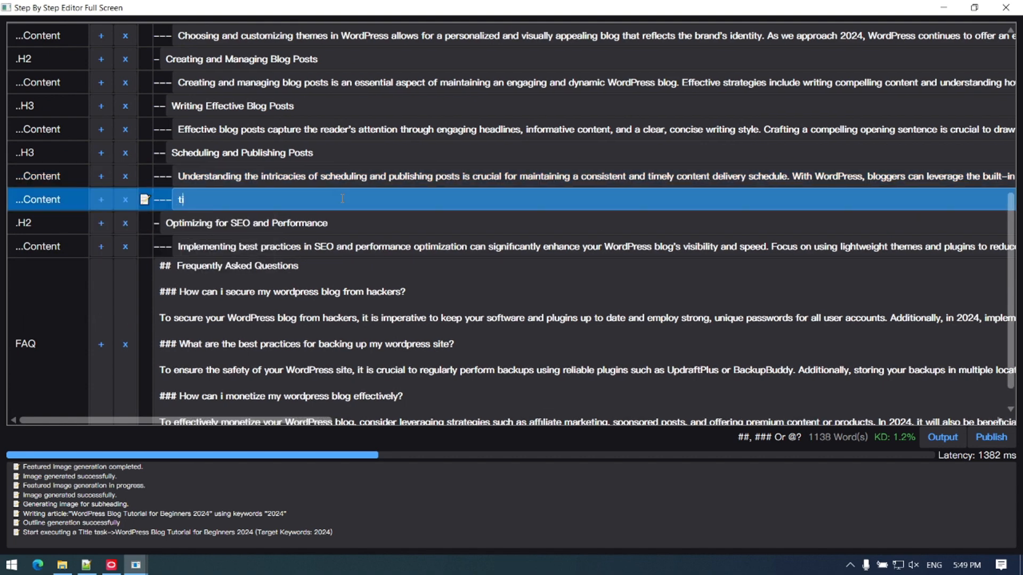
{"action": "type", "text": "i"}
{"action": "key", "text": "BackSpace"}
{"action": "type", "text": "his is sample.."}
{"action": "key", "text": "BackSpace"}
{"action": "type", "text": "T"}
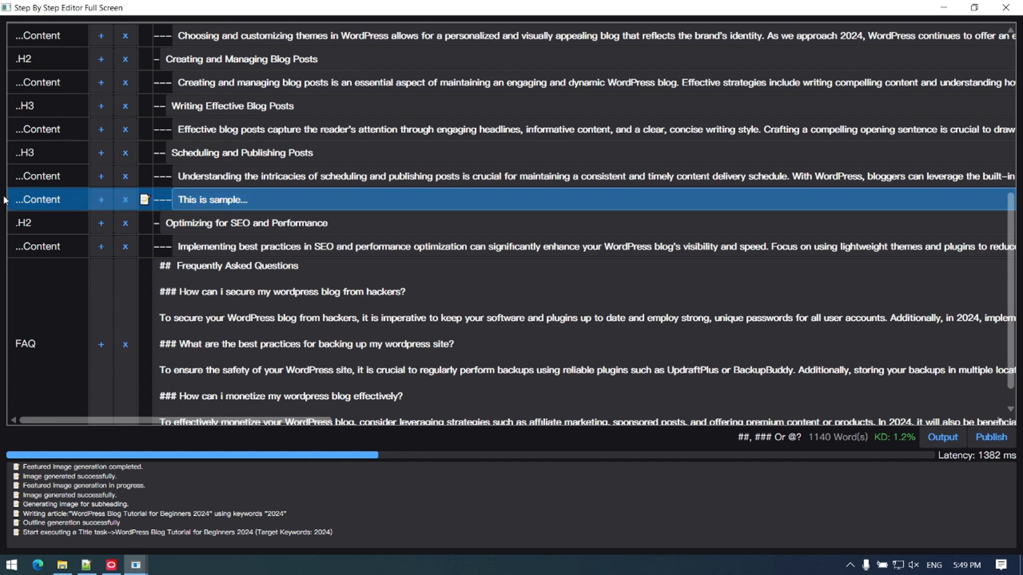
{"action": "left_click", "coordinate": [237, 178]}
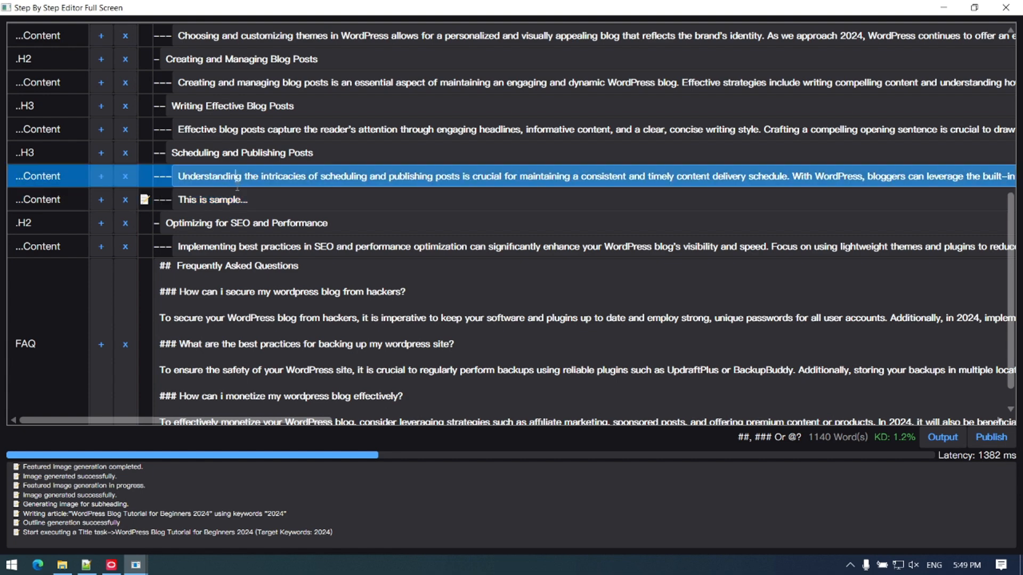
Step: Delete the "This is sample..." content line and return to the start of the article
{"action": "left_click", "coordinate": [127, 201]}
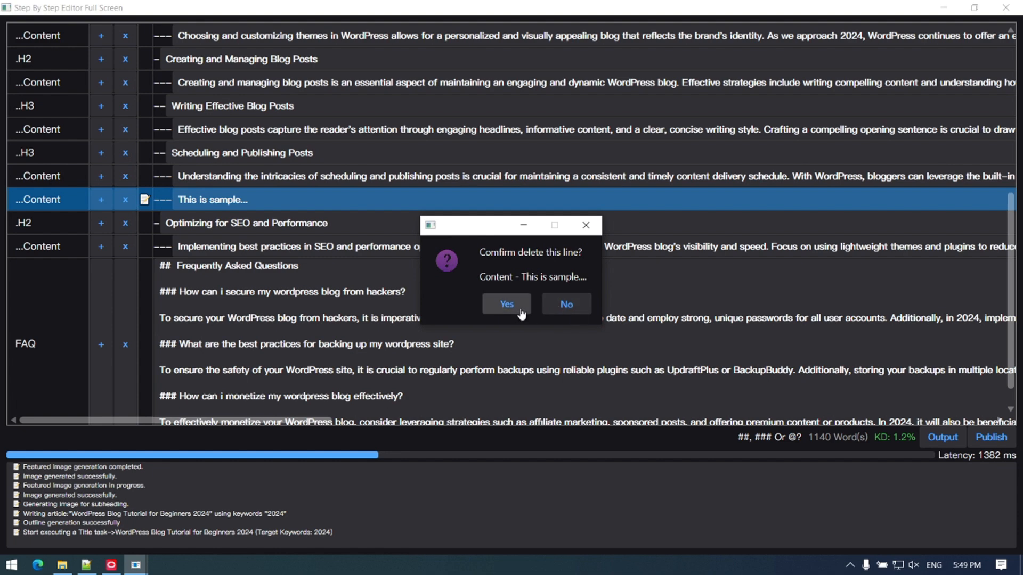
{"action": "left_click", "coordinate": [495, 306]}
{"action": "scroll", "coordinate": [187, 180], "scroll_direction": "up", "scroll_amount": 10}
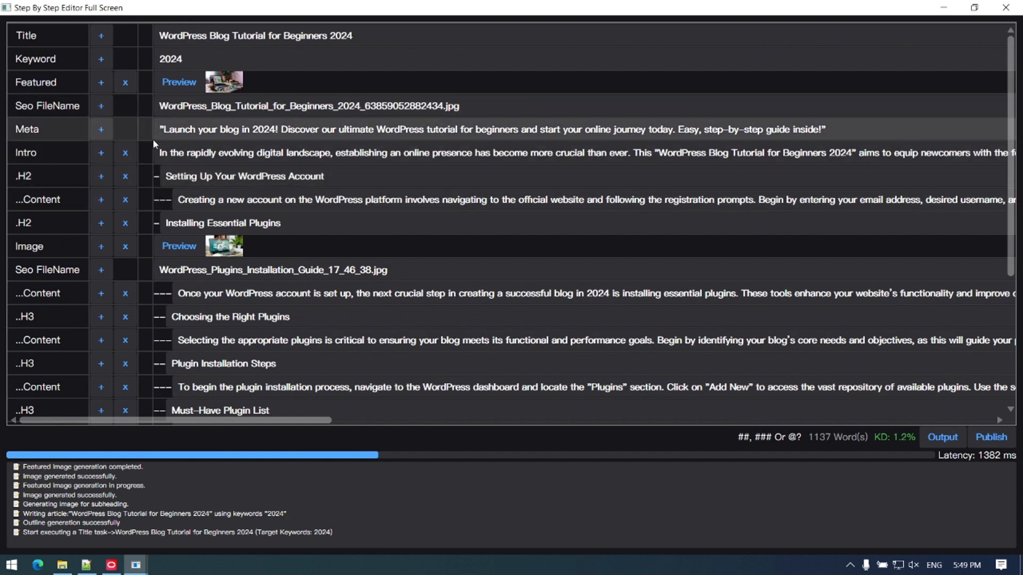
Step: Insert "Hi," at the beginning of the Intro text and remove it again
{"action": "left_click", "coordinate": [158, 154]}
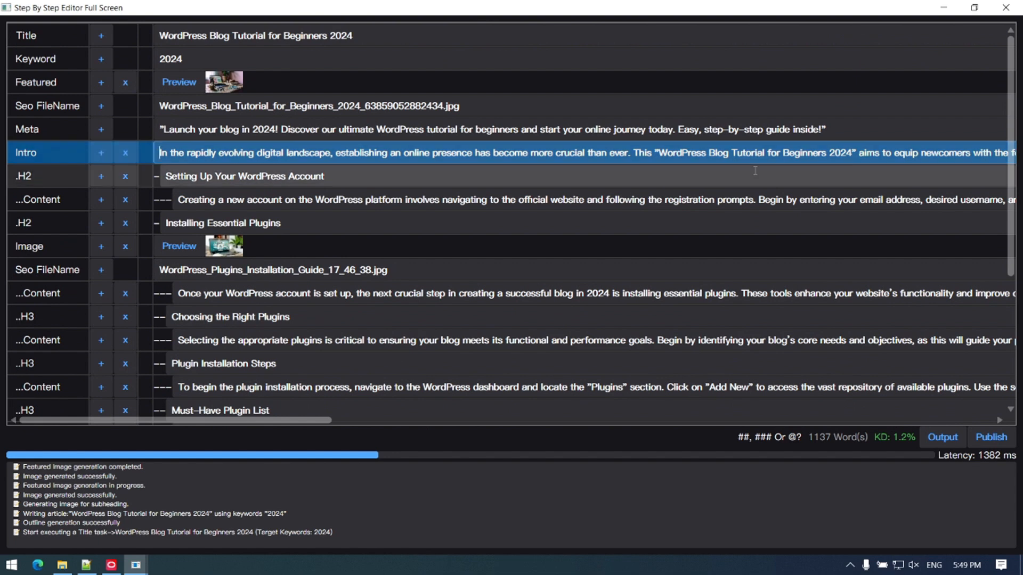
{"action": "type", "text": "#"}
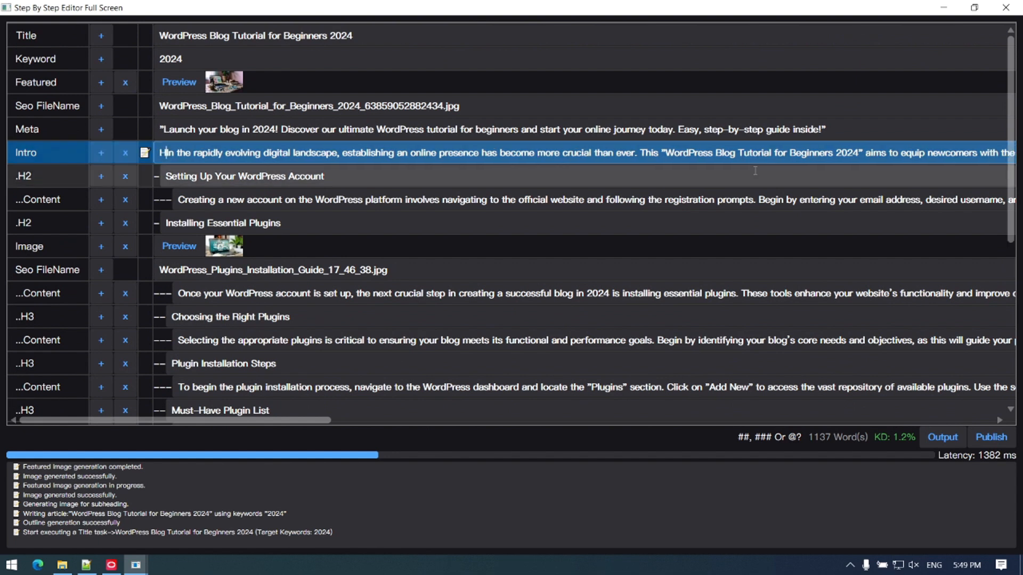
{"action": "type", "text": "i"}
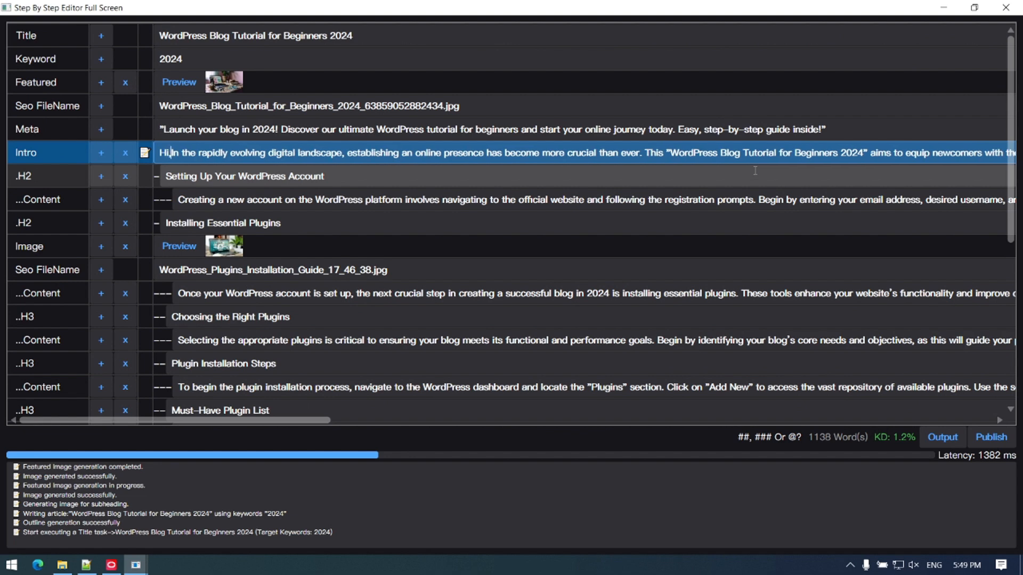
{"action": "type", "text": ","}
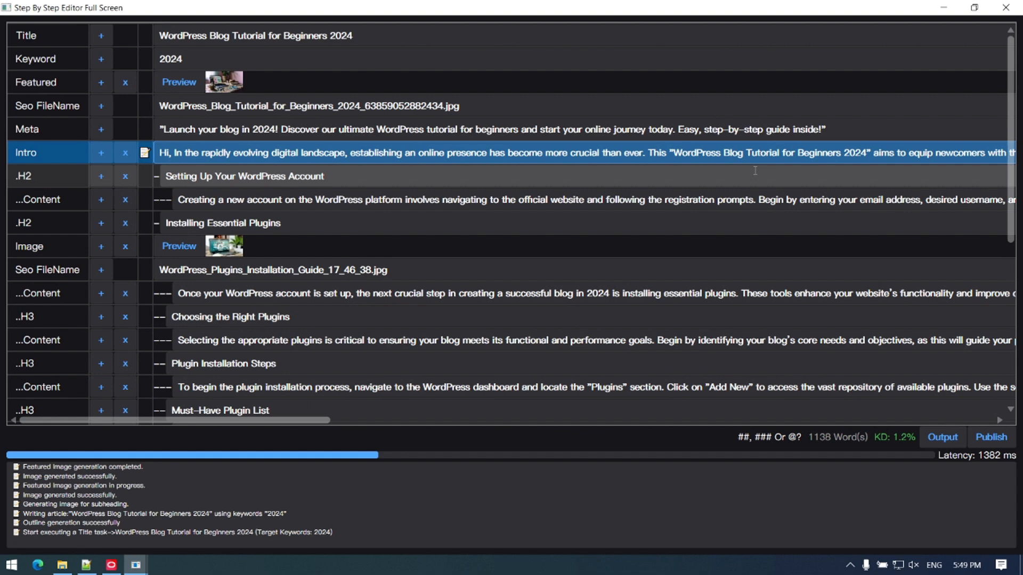
{"action": "key", "text": "BackSpace"}
{"action": "key", "text": "BackSpace"}
{"action": "key", "text": "BackSpace"}
{"action": "key", "text": "BackSpace"}
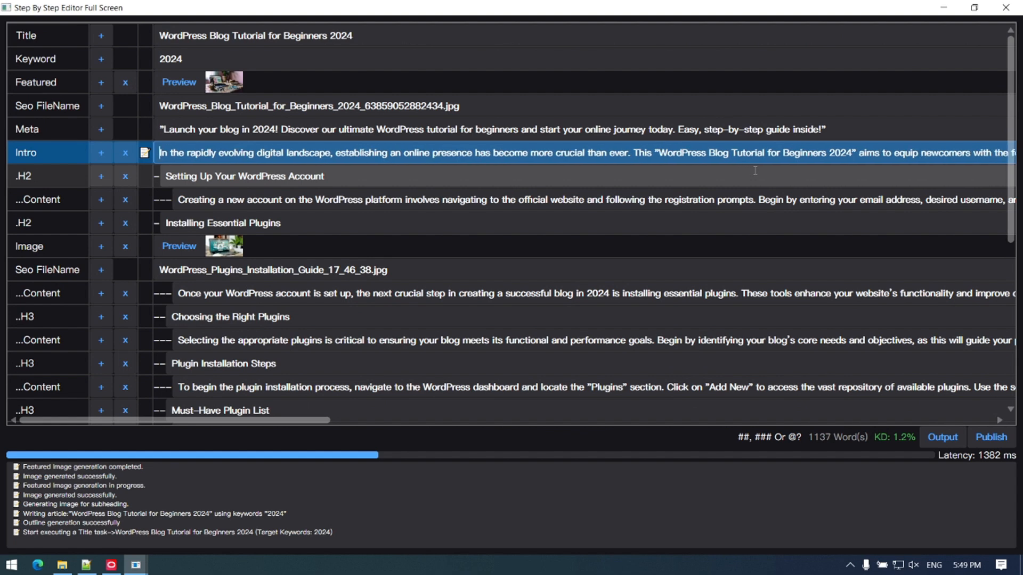
Step: Leave the full-screen editor and save the project in the Project folder as Guide2024
{"action": "left_click", "coordinate": [1006, 8]}
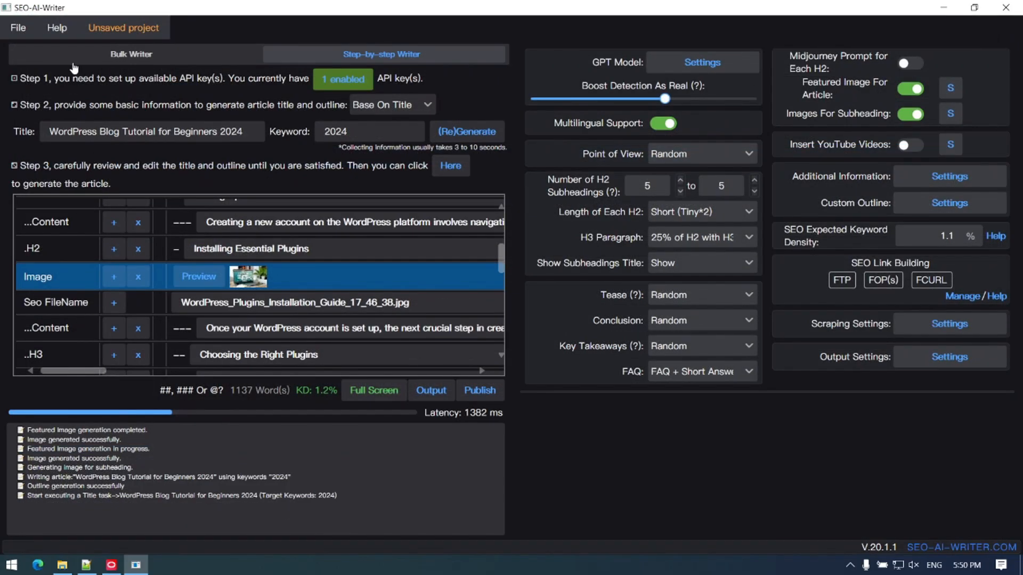
{"action": "left_click", "coordinate": [20, 29]}
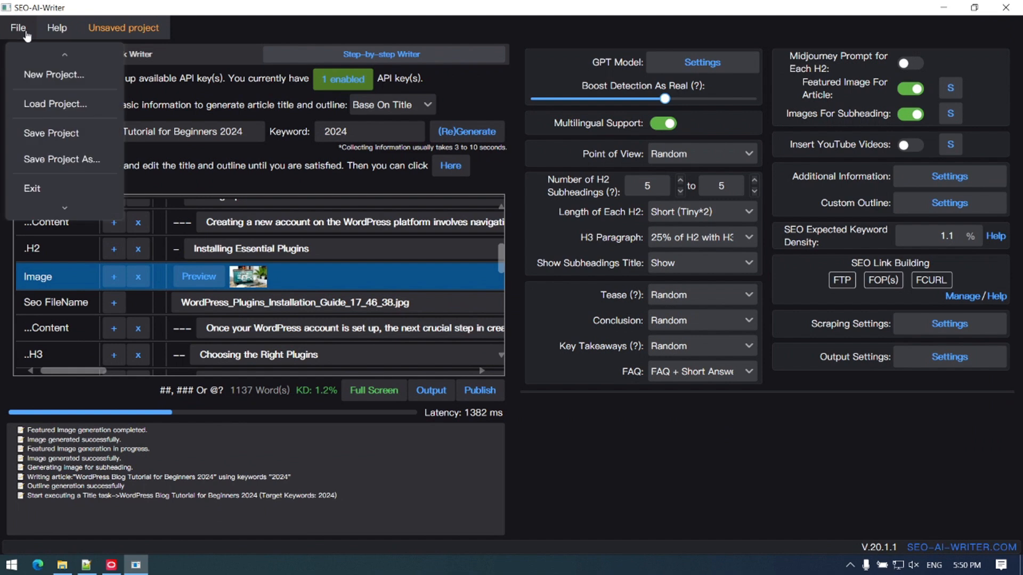
{"action": "left_click", "coordinate": [74, 159]}
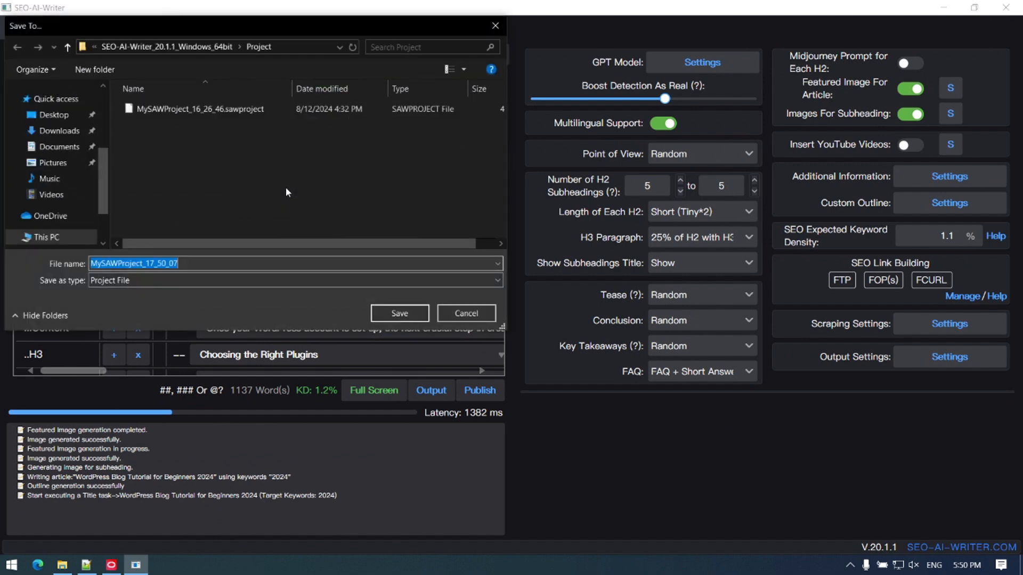
{"action": "type", "text": "gu"}
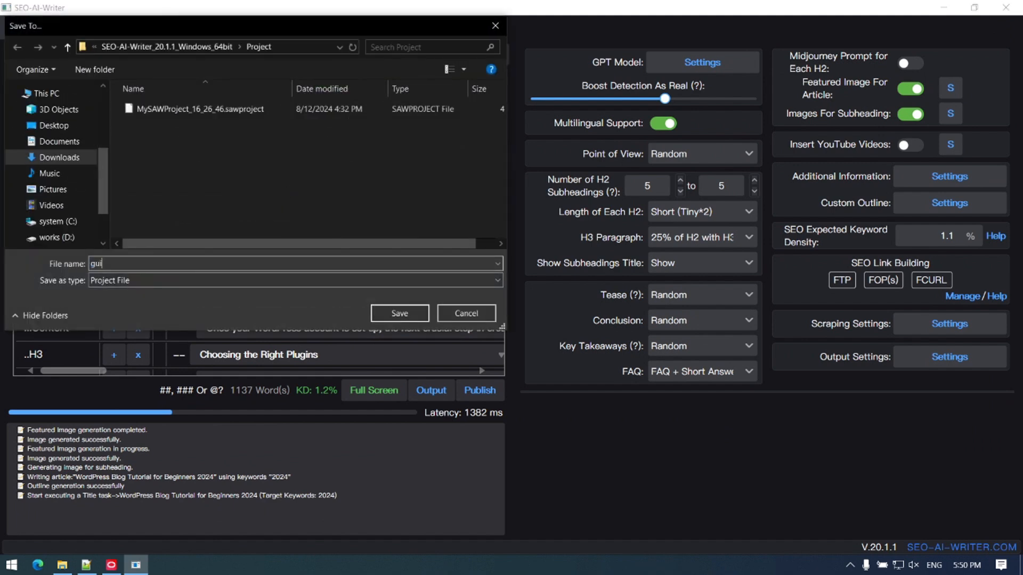
{"action": "type", "text": "i"}
{"action": "key", "text": "BackSpace"}
{"action": "key", "text": "BackSpace"}
{"action": "key", "text": "BackSpace"}
{"action": "type", "text": "Guide2024"}
{"action": "left_click", "coordinate": [425, 318]}
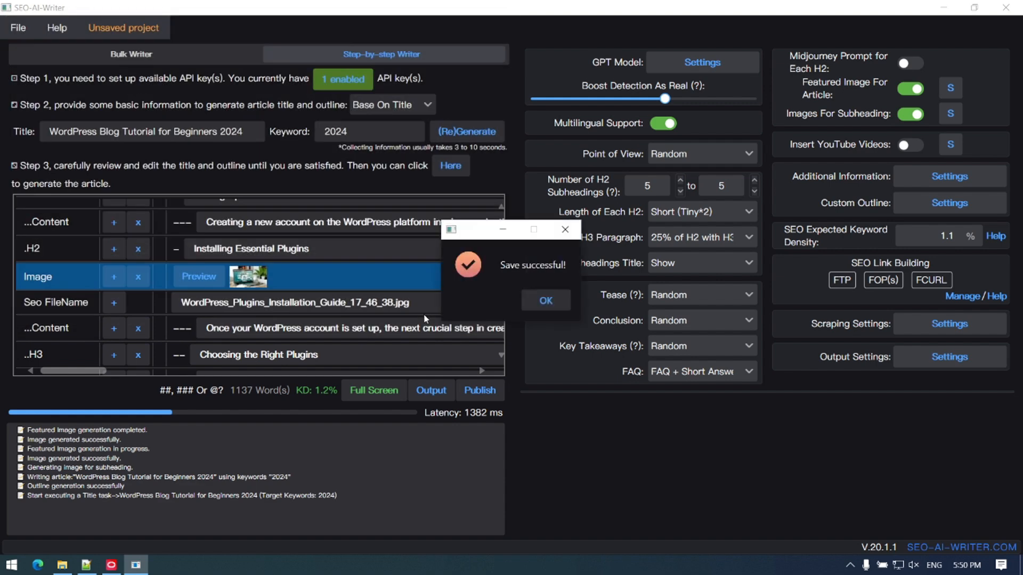
{"action": "left_click", "coordinate": [546, 300]}
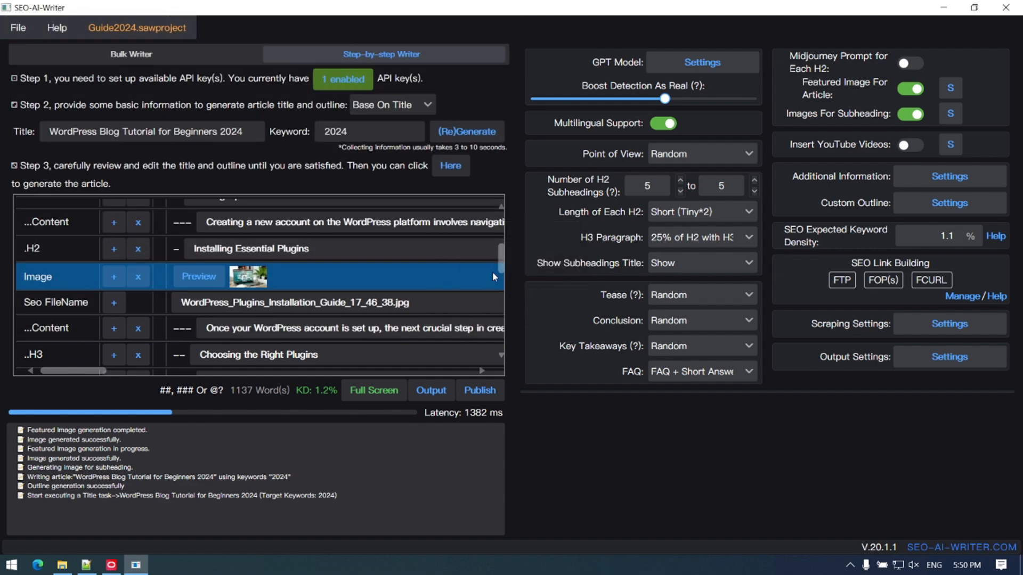
Step: Start a new blank project in place of the saved one
{"action": "left_click", "coordinate": [18, 27]}
{"action": "left_click", "coordinate": [32, 75]}
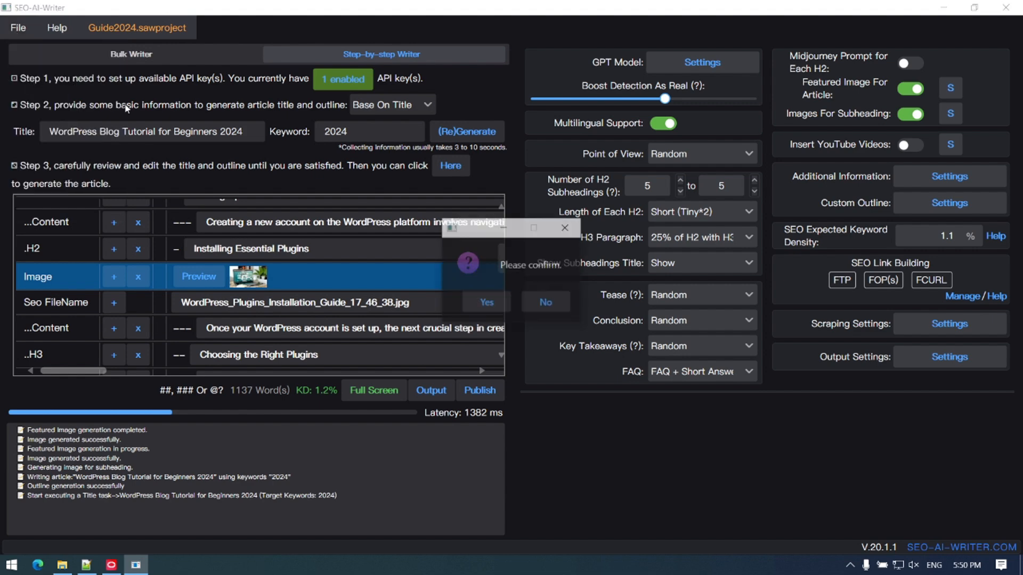
{"action": "left_click", "coordinate": [477, 305]}
Step: Load the saved Guide2024 project back into the step-by-step writer
{"action": "left_click", "coordinate": [18, 28]}
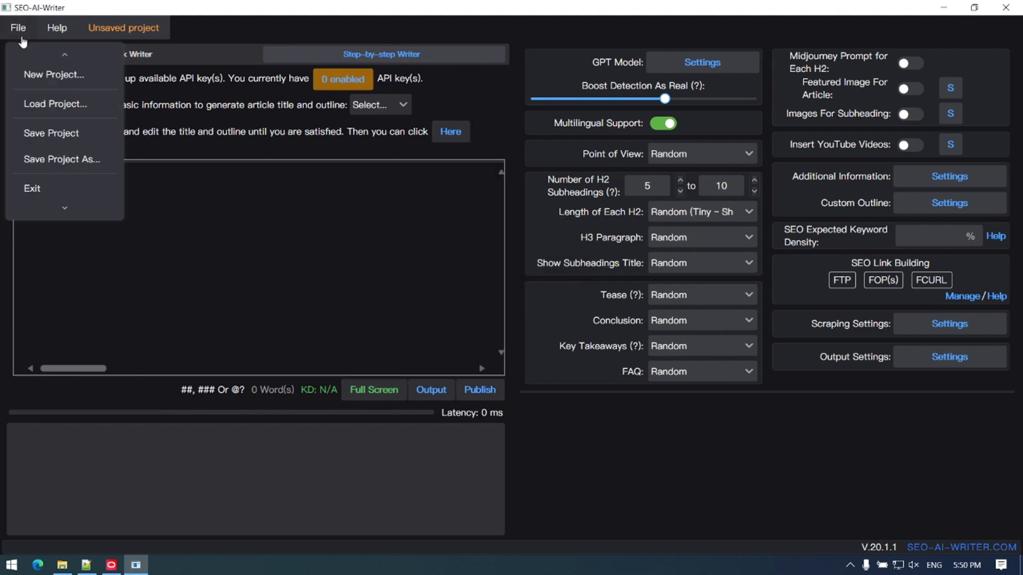
{"action": "left_click", "coordinate": [49, 105]}
{"action": "left_click", "coordinate": [554, 305]}
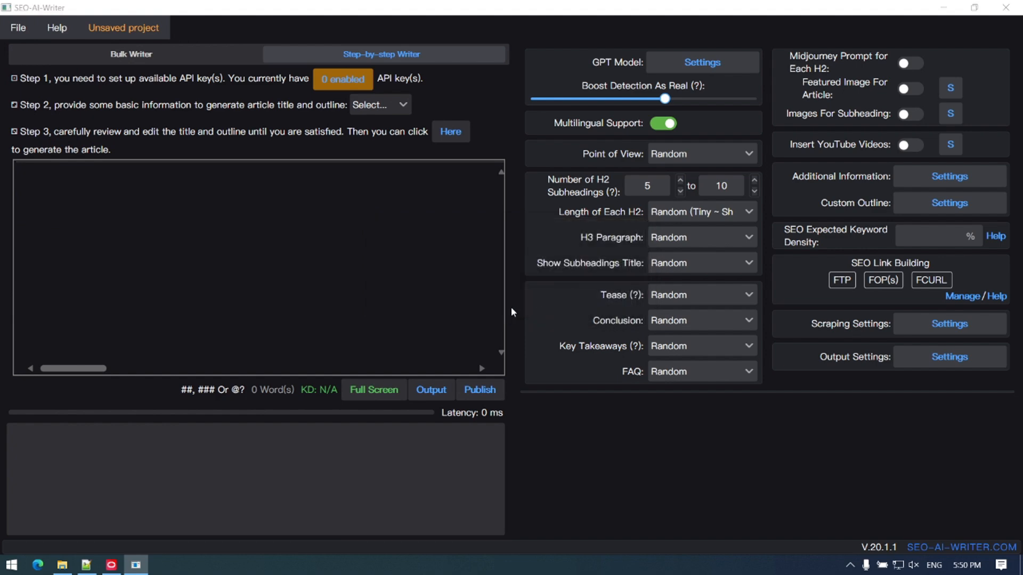
{"action": "double_click", "coordinate": [176, 108]}
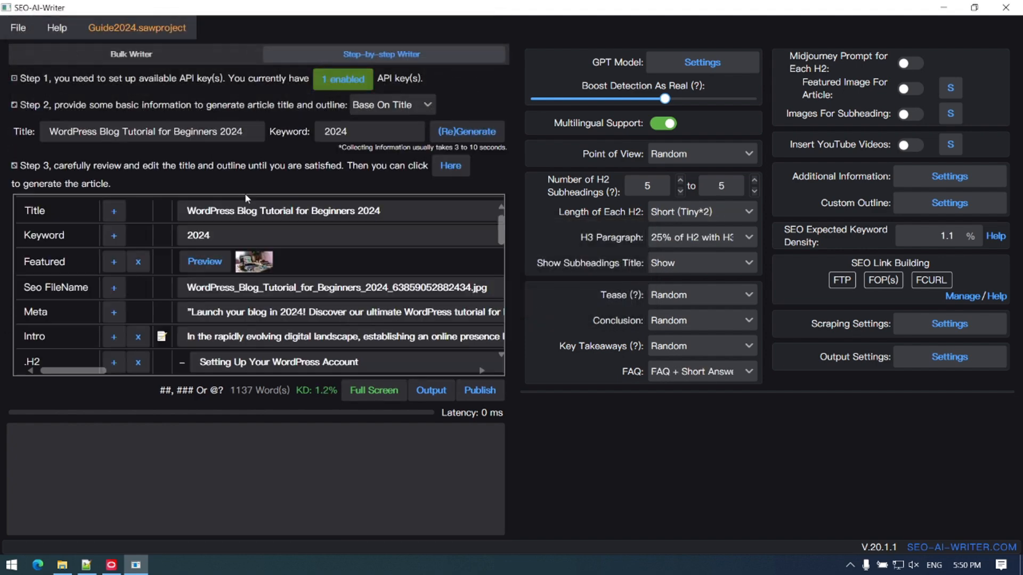
Step: Examine the article's text/Markdown output dialog and cancel it without saving
{"action": "left_click", "coordinate": [443, 398]}
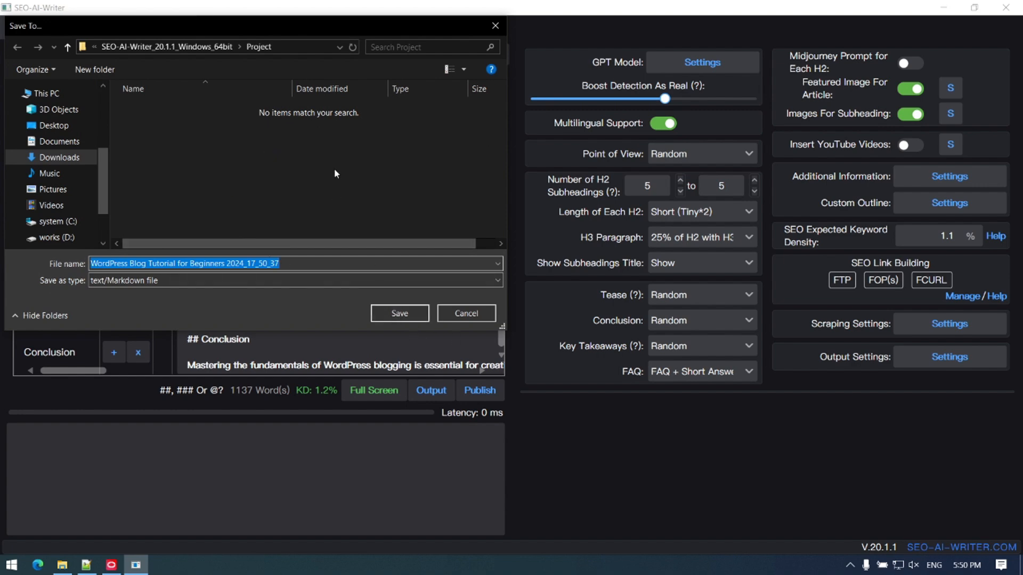
{"action": "left_click", "coordinate": [470, 317]}
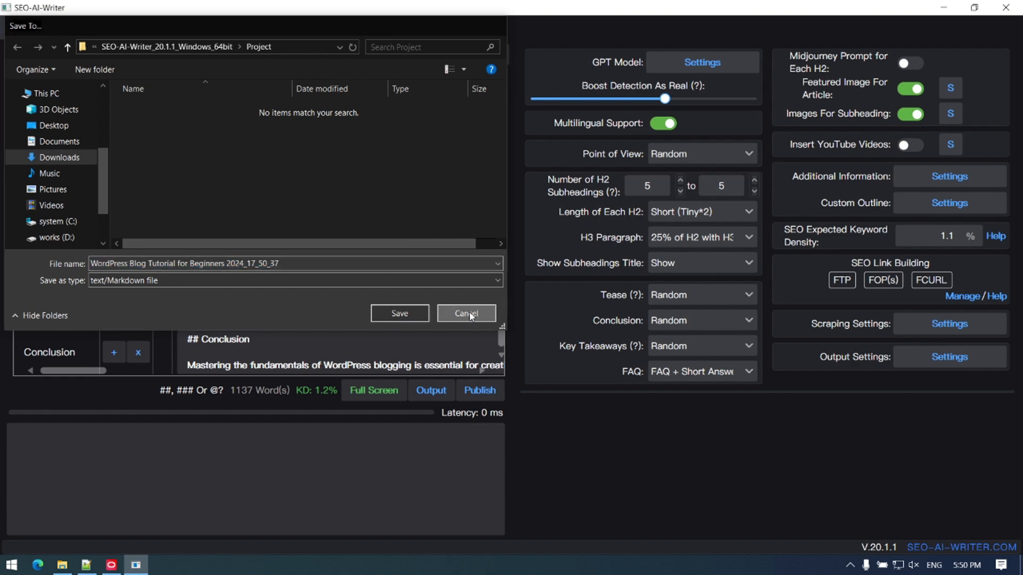
Step: Open the publishing site manager and examine the forms for adding one WordPress site and adding websites in batch
{"action": "left_click", "coordinate": [478, 389]}
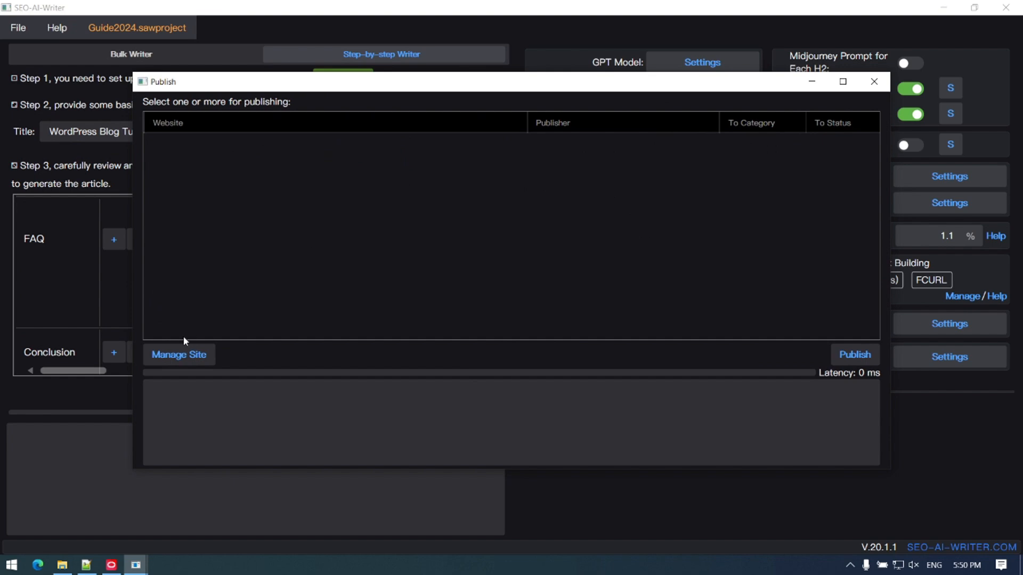
{"action": "left_click", "coordinate": [186, 361]}
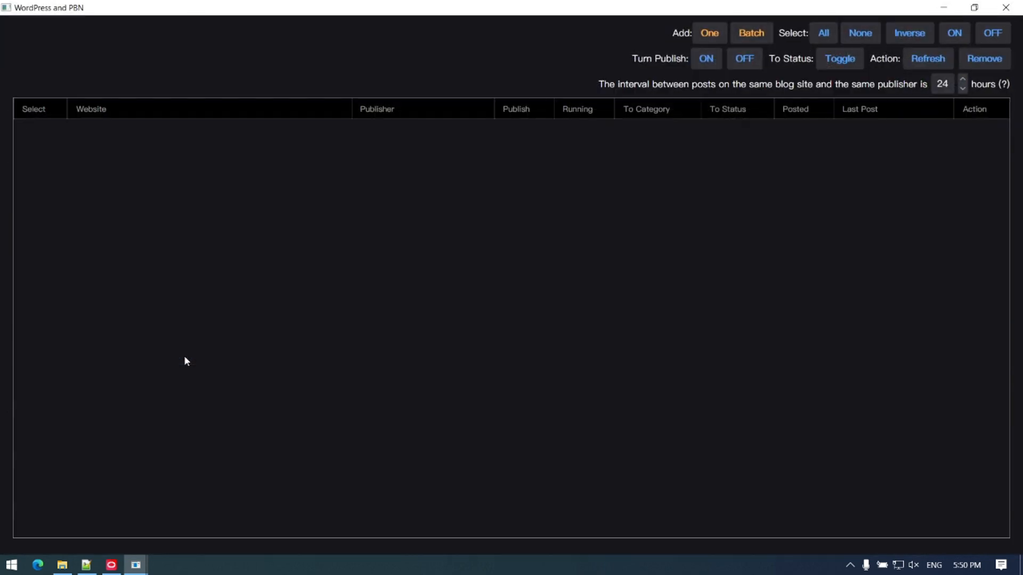
{"action": "left_click", "coordinate": [709, 33]}
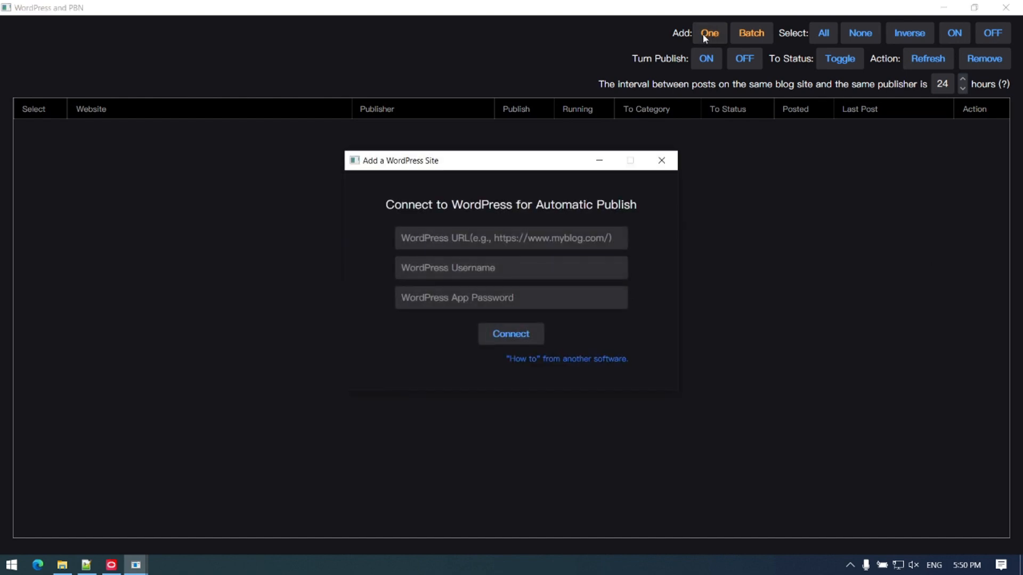
{"action": "left_click", "coordinate": [667, 163]}
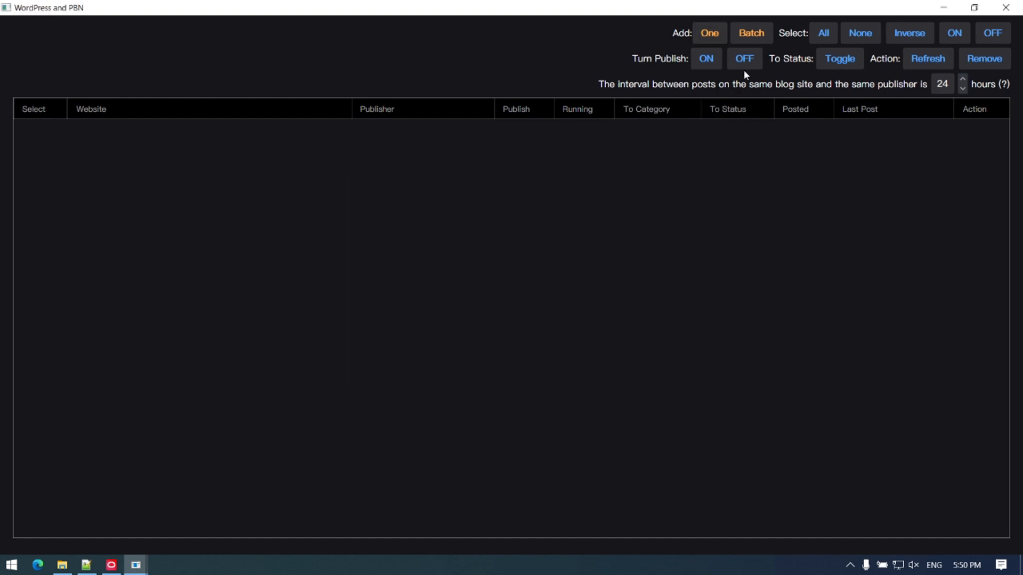
{"action": "left_click", "coordinate": [750, 34]}
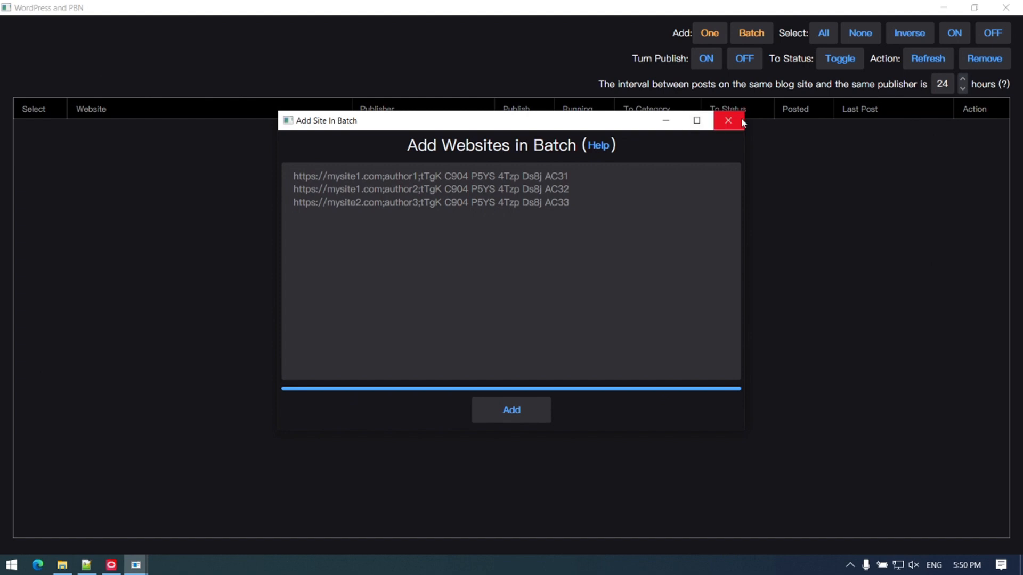
{"action": "left_click", "coordinate": [727, 120]}
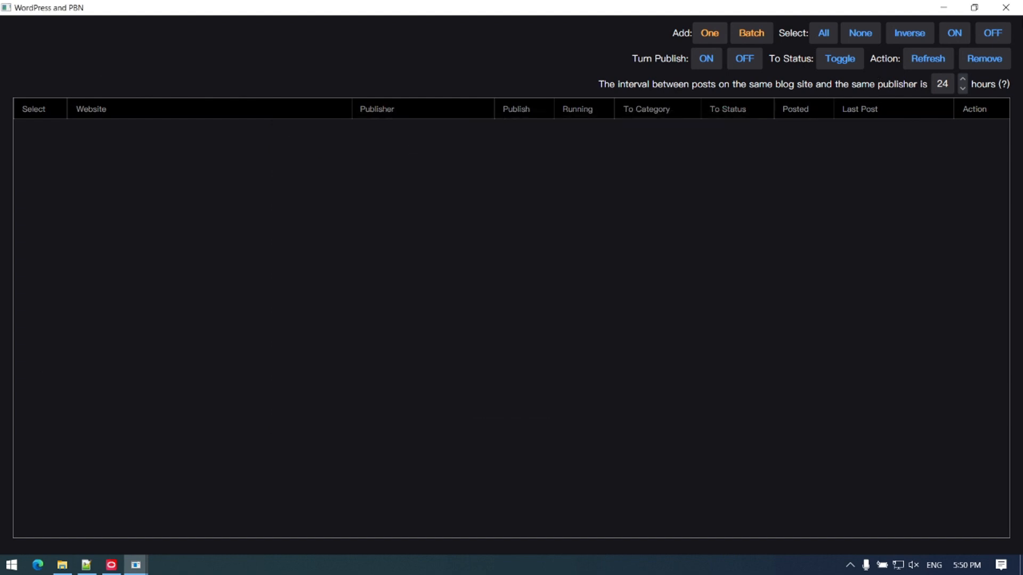
Step: Close the site manager and the publishing window, and exit SEO-AI-Writer
{"action": "left_click", "coordinate": [1006, 8]}
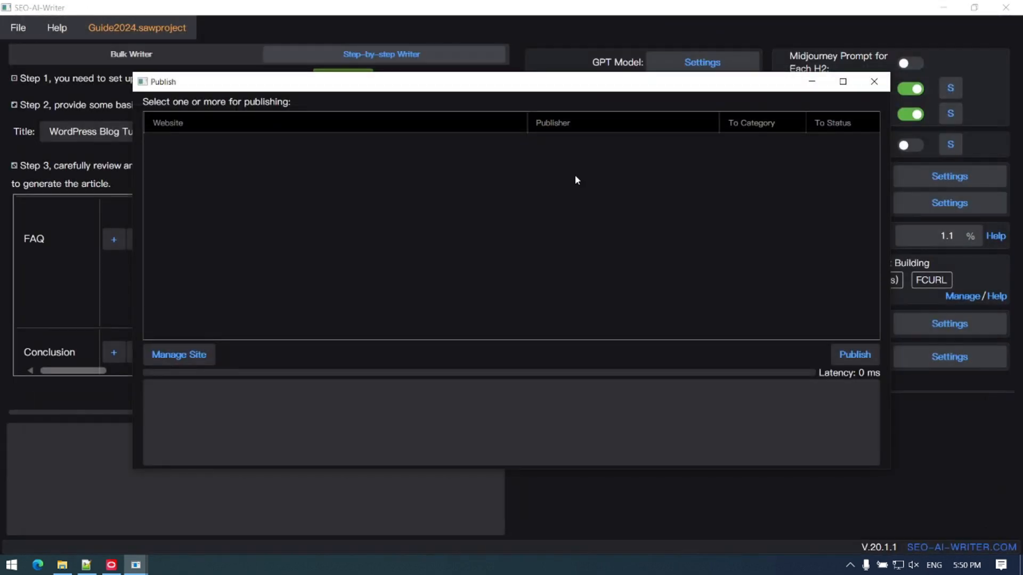
{"action": "left_click", "coordinate": [877, 82]}
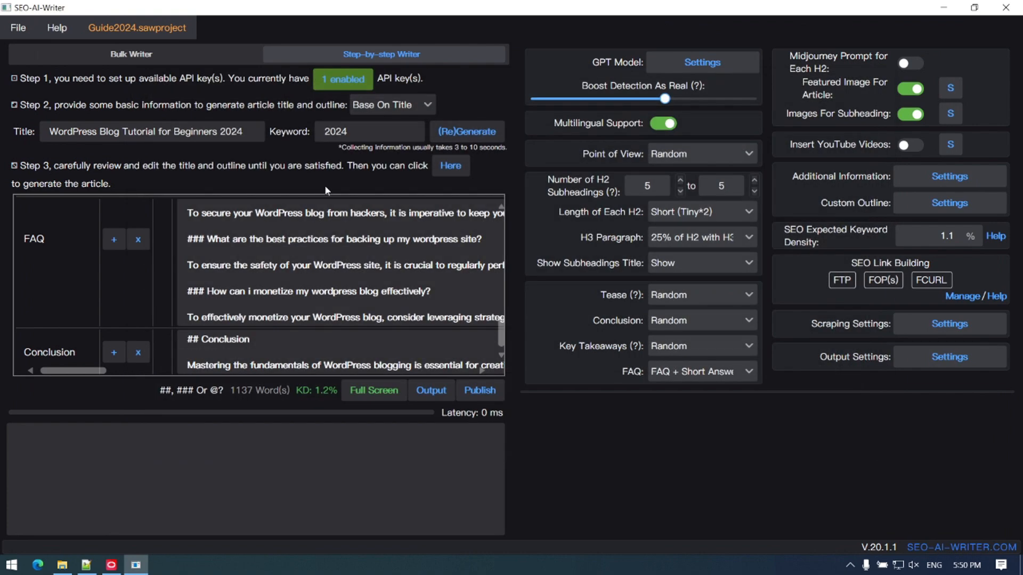
{"action": "left_click", "coordinate": [1006, 9]}
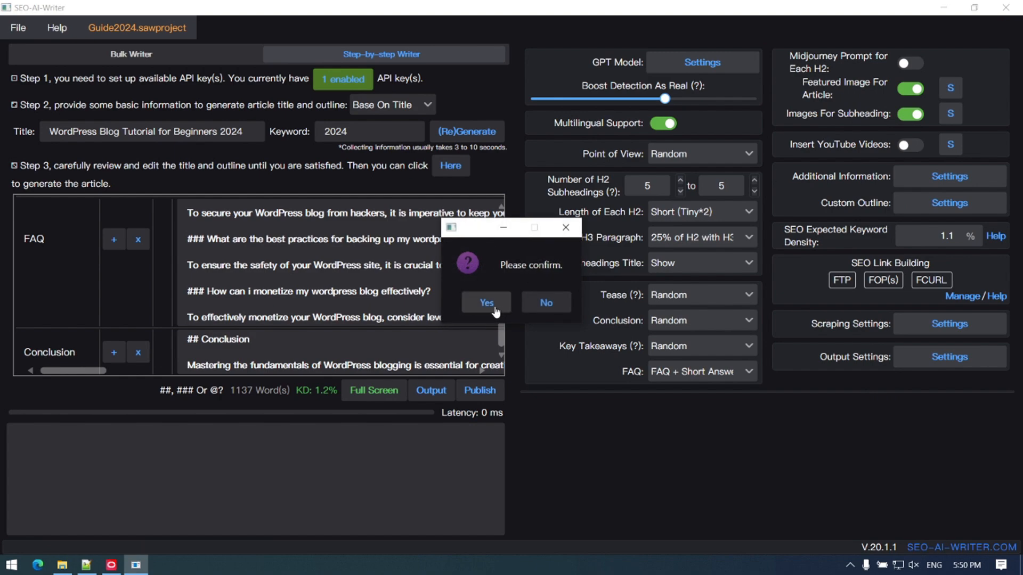